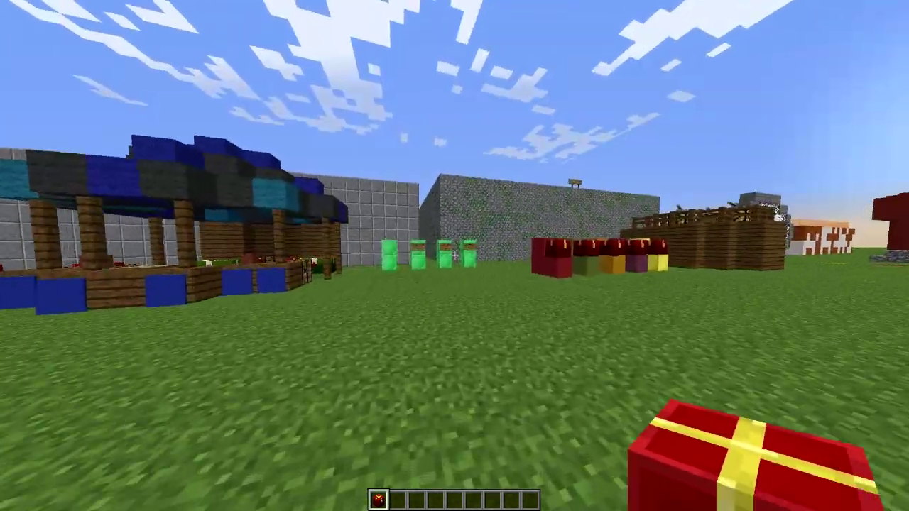
# Browse the creative inventory, then walk through the showcase yard with the Christmas Chest in slot 1.
pyautogui.press('e')
pyautogui.press('e')
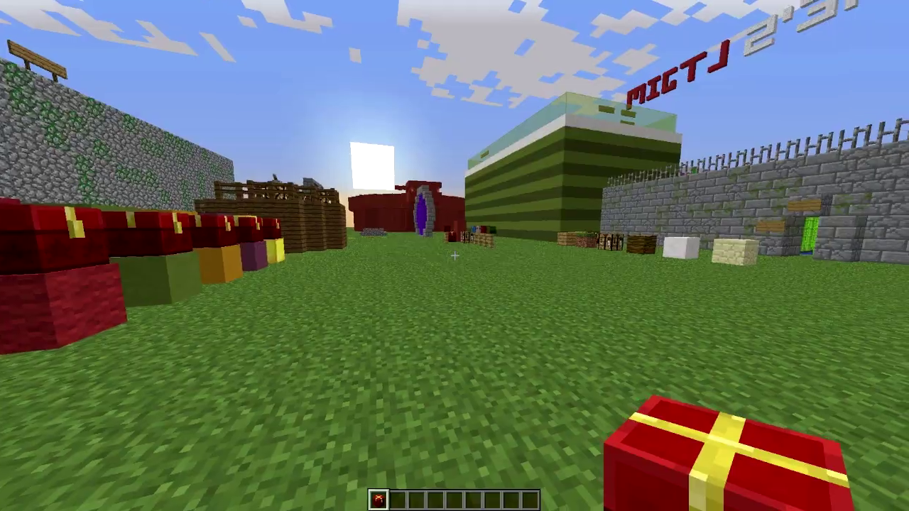
pyautogui.scroll(-1, 455, 256)
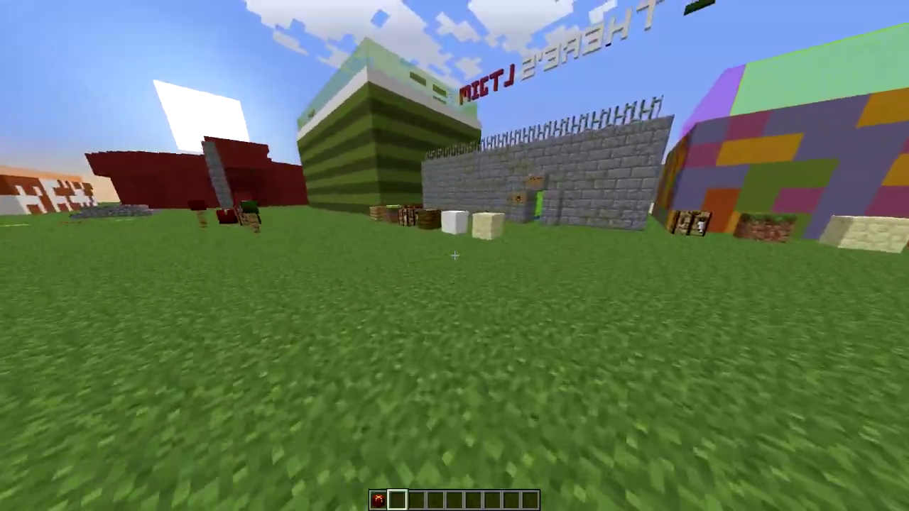
pyautogui.scroll(1, 454, 255)
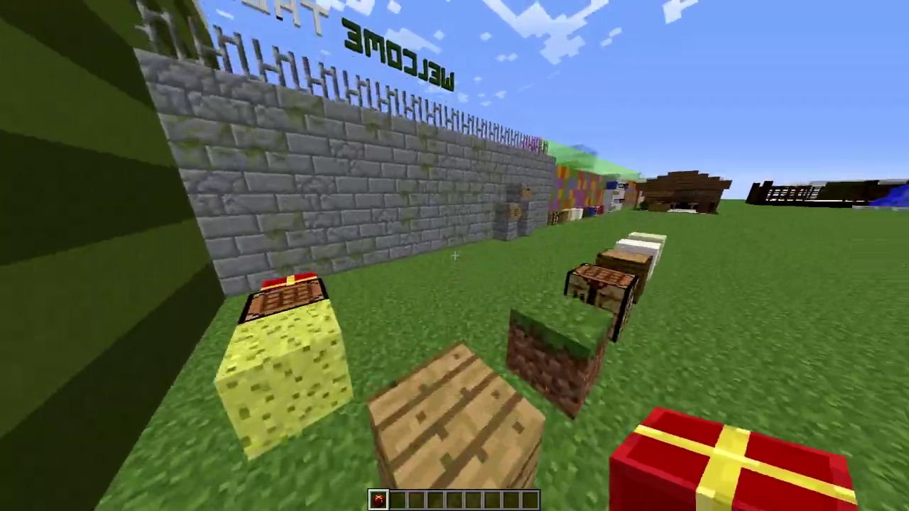
pyautogui.press('w')
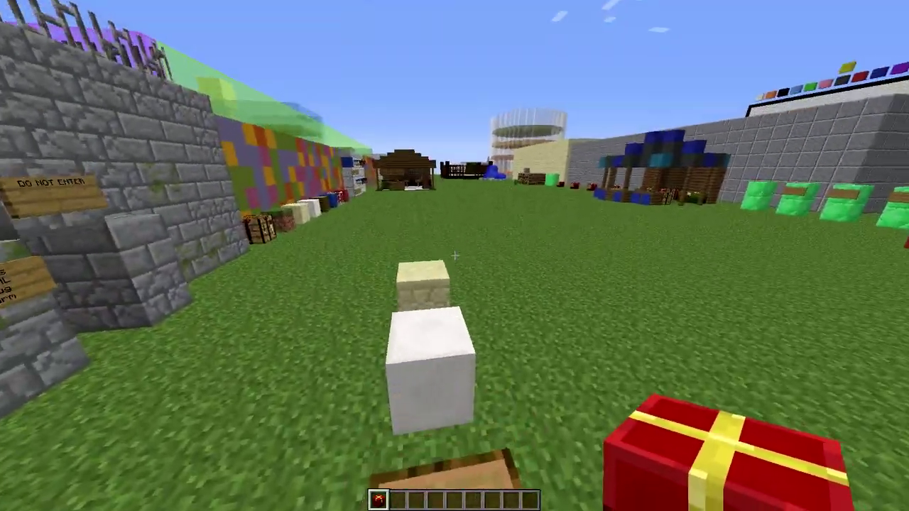
pyautogui.press('1')
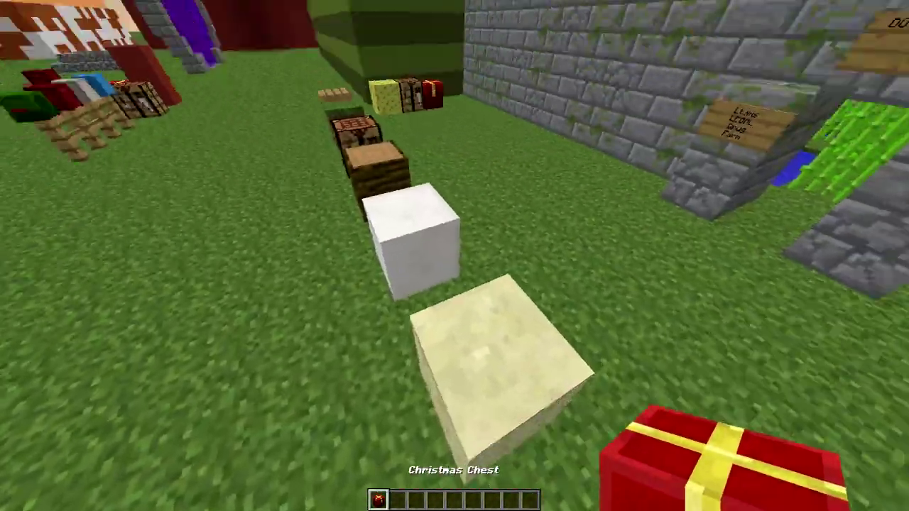
# Walk to an open grass spot, place the Christmas Chest and open it for a reward.
pyautogui.press('w')
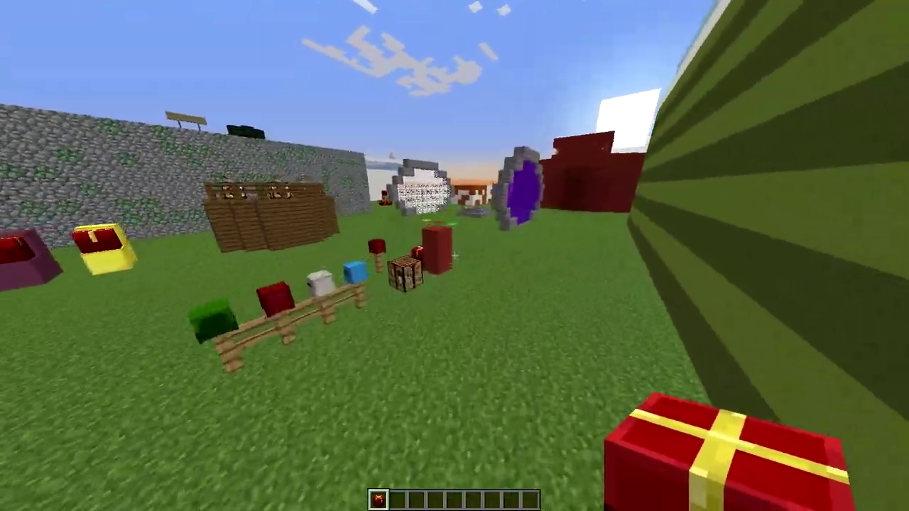
pyautogui.press('w')
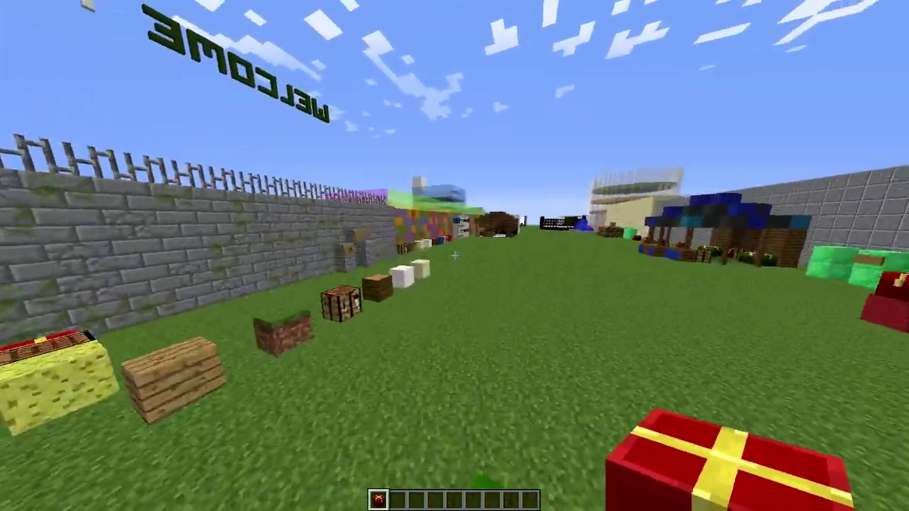
pyautogui.press('w')
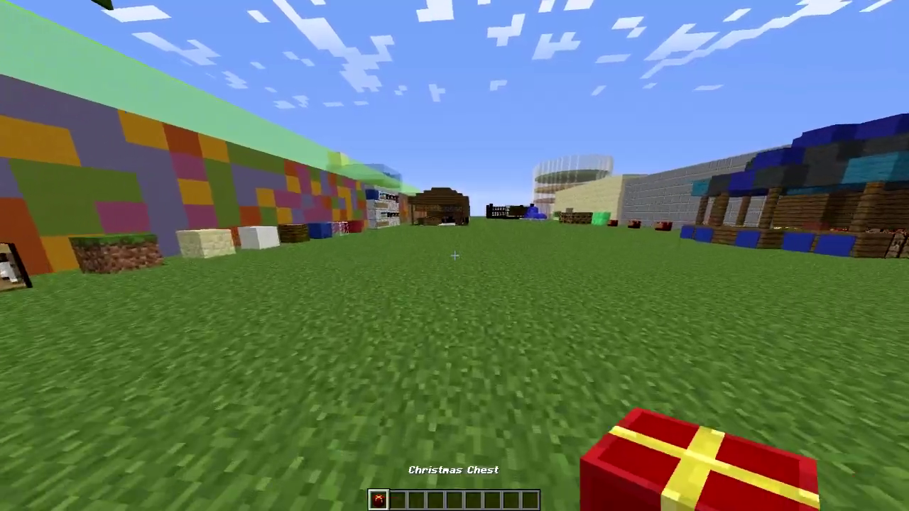
pyautogui.press('e')
pyautogui.press('e')
pyautogui.rightClick(455, 256)
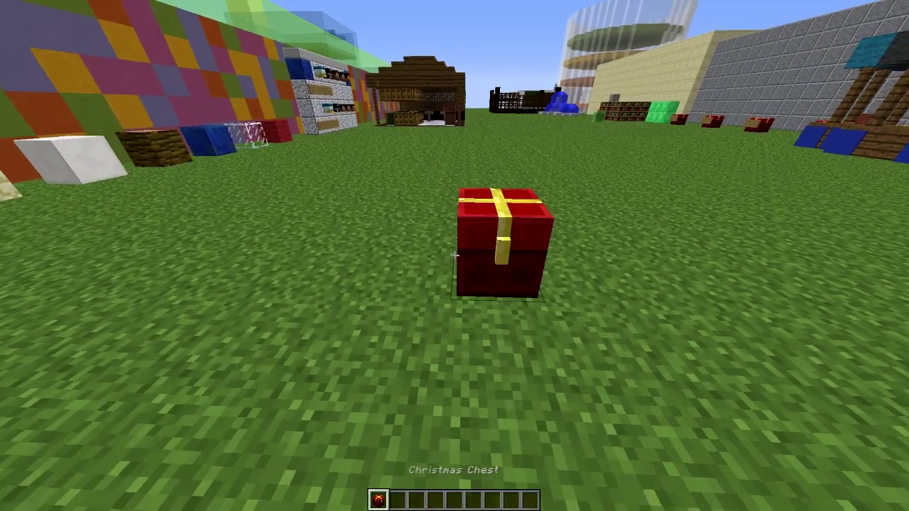
pyautogui.rightClick(455, 256)
# Read the chat messages and inspect the cake reward named 'Display Name' in the inventory.
pyautogui.scroll(-1, 455, 255)
pyautogui.press('t')
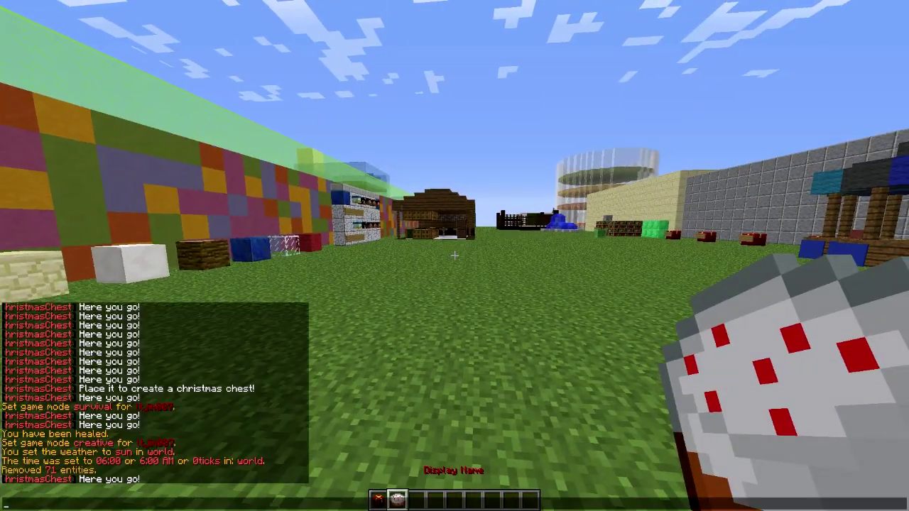
pyautogui.press('Escape')
pyautogui.press('e')
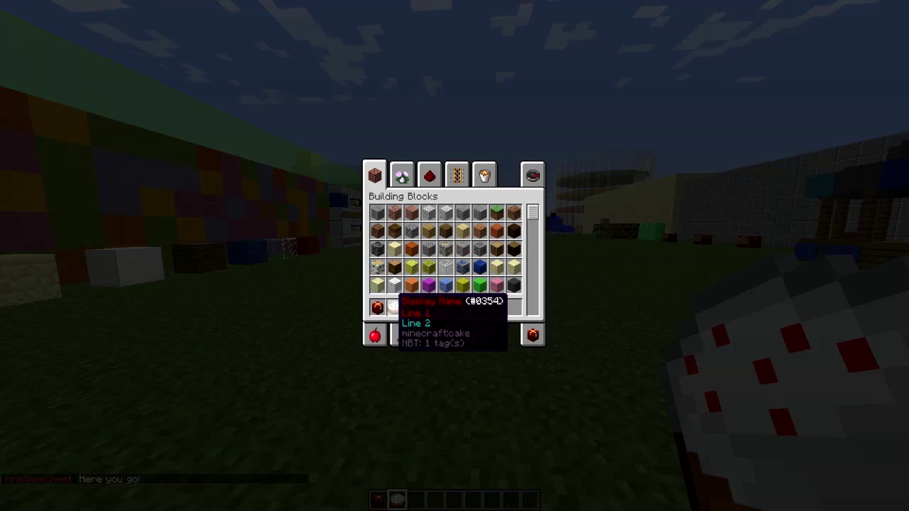
pyautogui.press('e')
pyautogui.press('e')
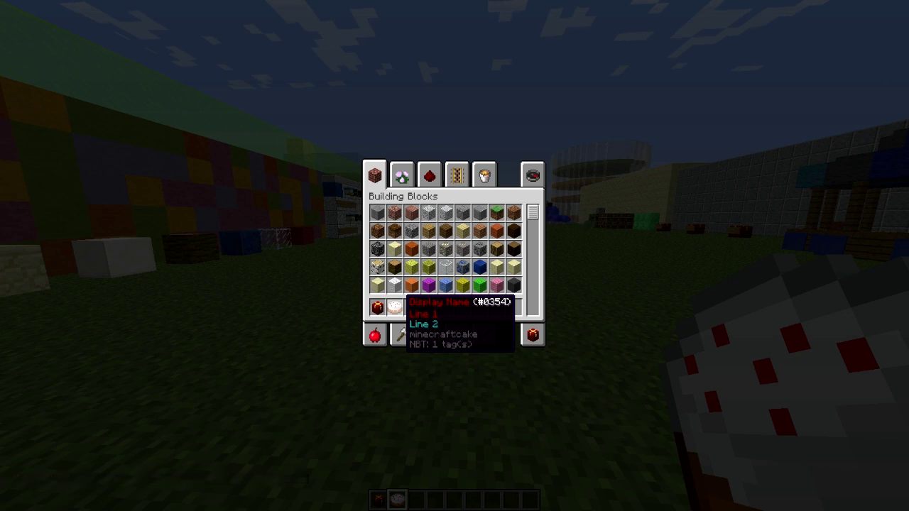
pyautogui.press('e')
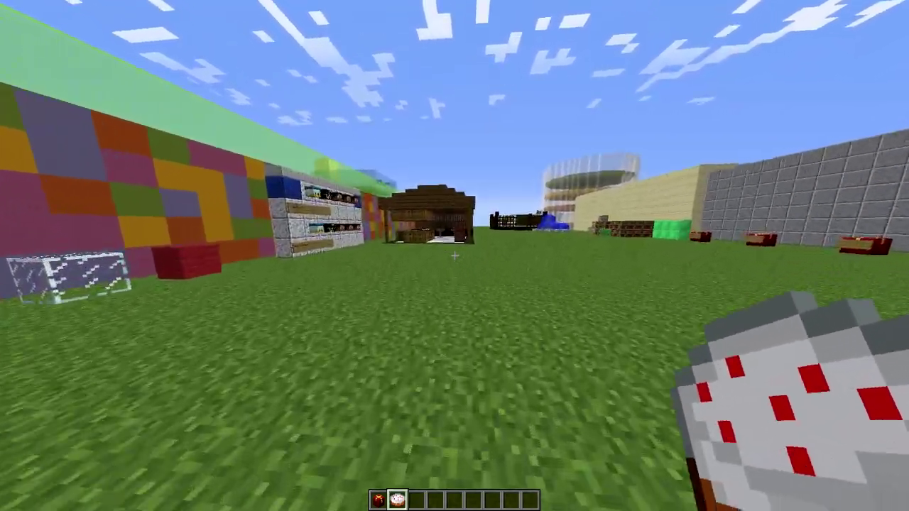
# Hold the Christmas Chest and run /cchest to list the plugin's command usages.
pyautogui.press('1')
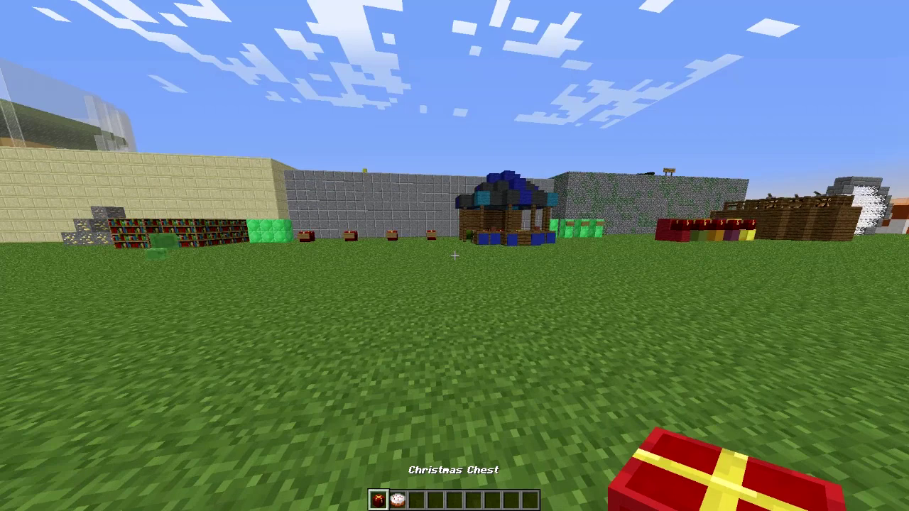
pyautogui.write('w/cc')
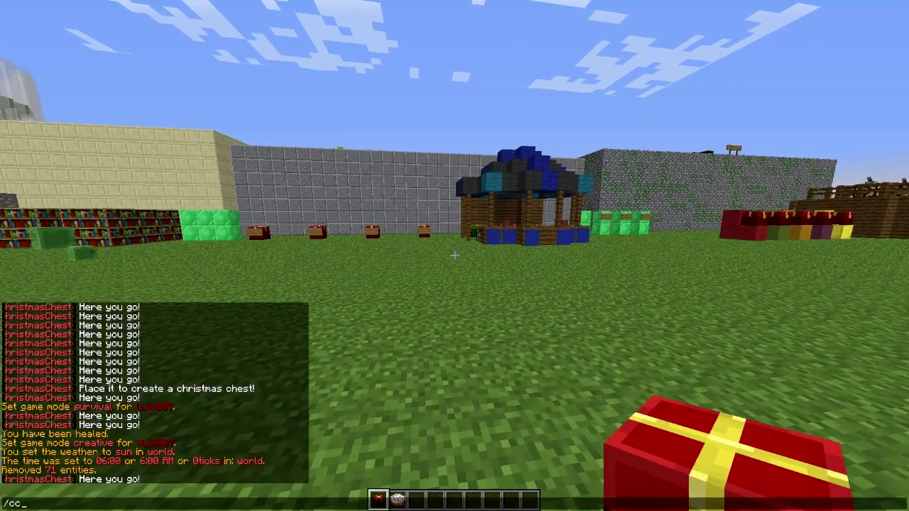
pyautogui.write('hest')
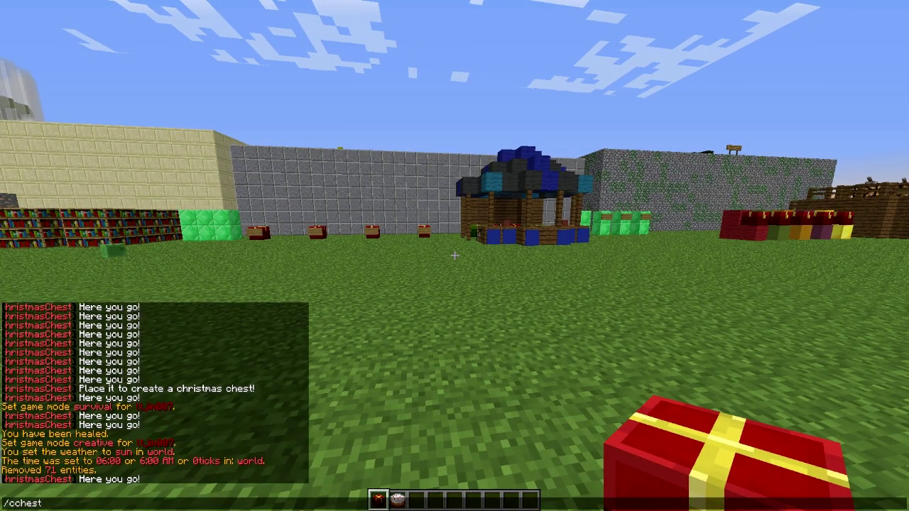
pyautogui.press('Return')
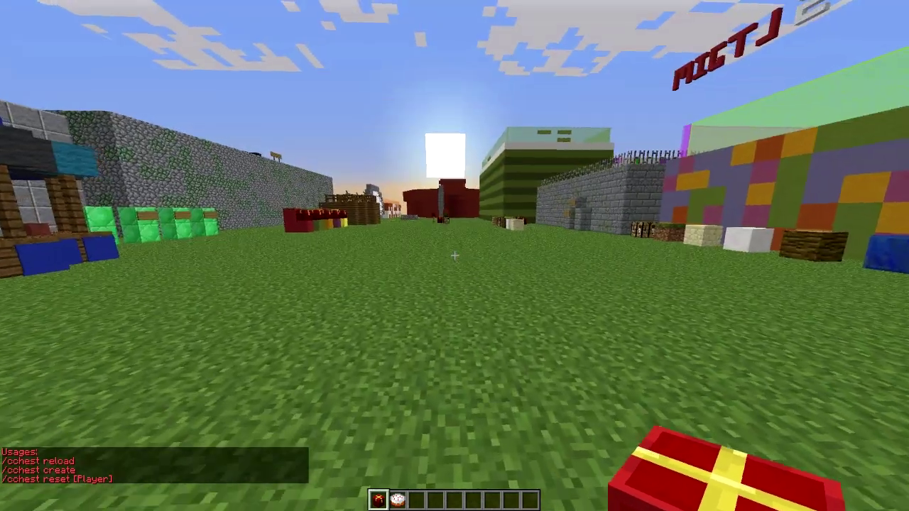
# Reuse the last command as /cchest create to receive a second Christmas Chest.
pyautogui.press('t')
pyautogui.press('Up')
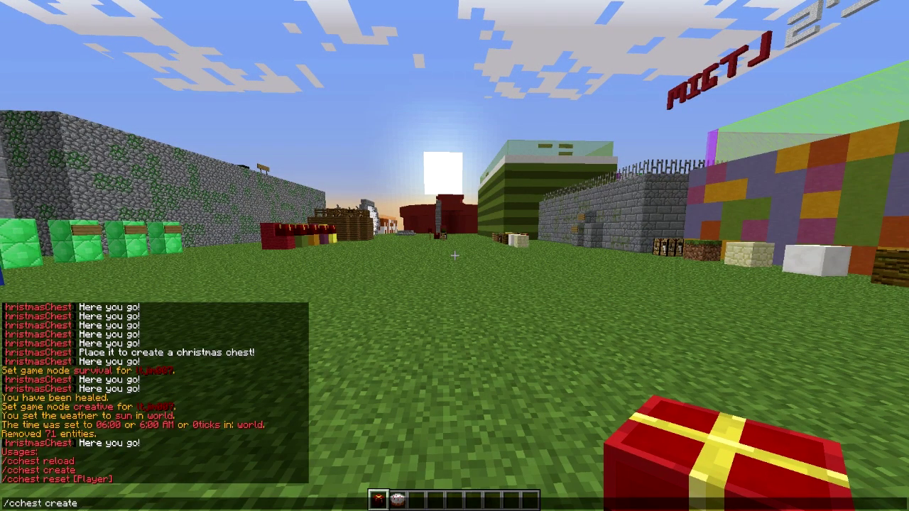
pyautogui.press('Return')
# Claim a diamond reward from the chest, then reset the chest timer with a /cchest command.
pyautogui.press('e')
pyautogui.press('e')
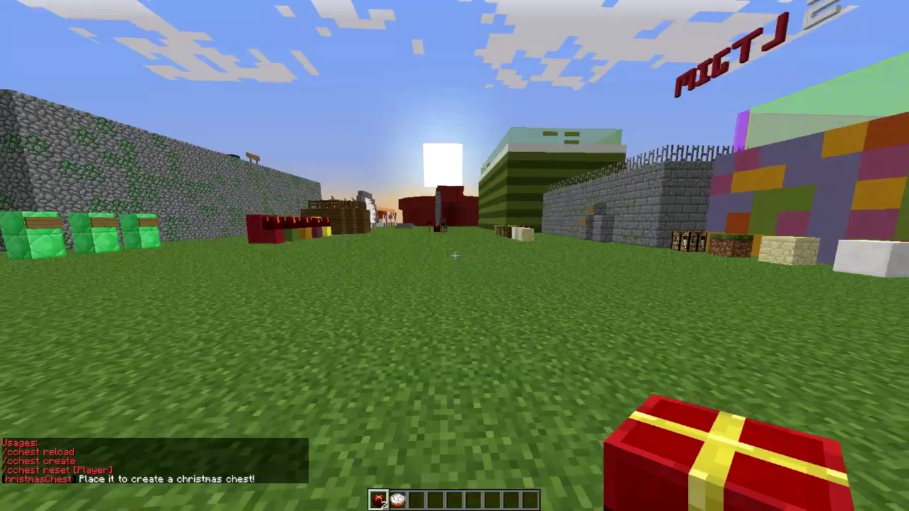
pyautogui.rightClick(455, 256)
pyautogui.press('2')
pyautogui.press('e')
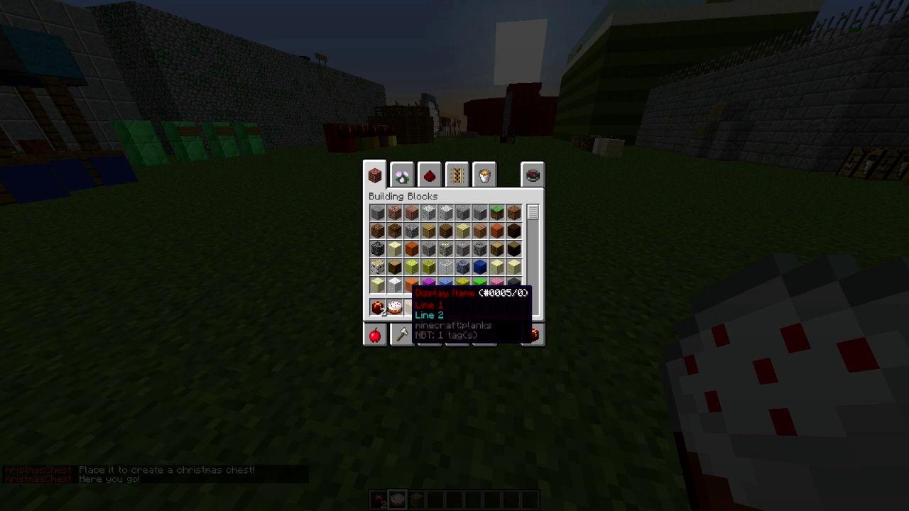
pyautogui.press('e')
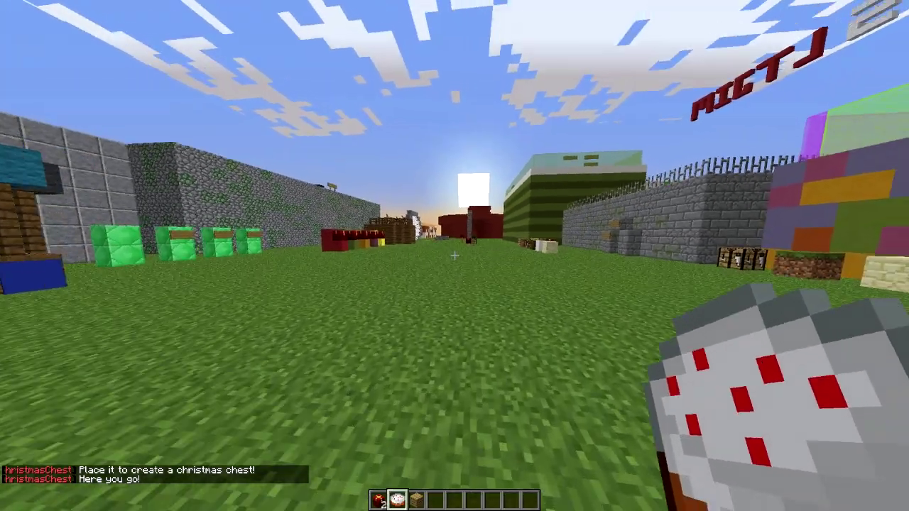
pyautogui.write('t')
pyautogui.write('/')
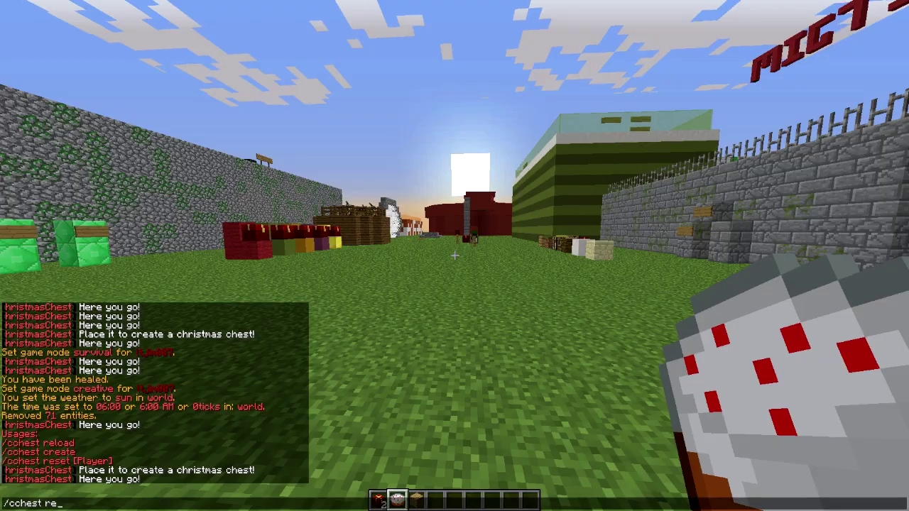
pyautogui.write('d')
pyautogui.press('Return')
# Claim another reward from the Christmas Chest and check it in the inventory.
pyautogui.press('w')
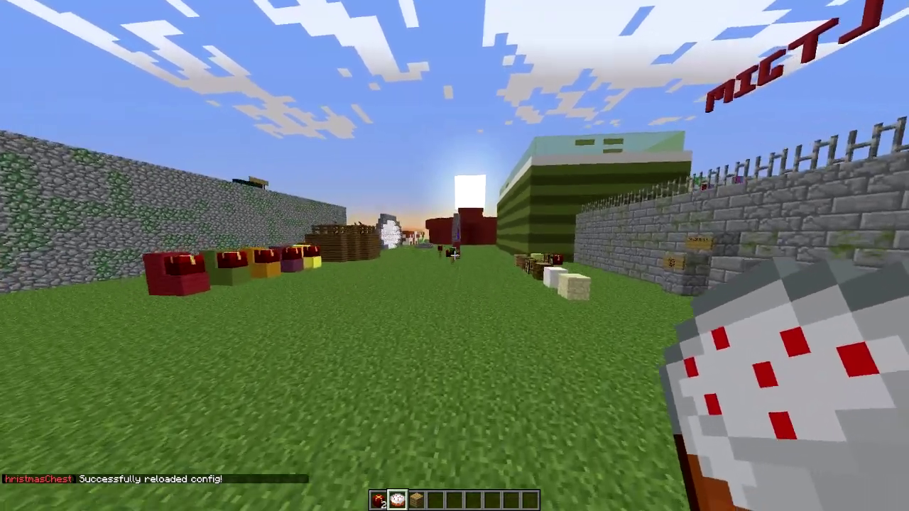
pyautogui.press('1')
pyautogui.rightClick(455, 255)
pyautogui.press('e')
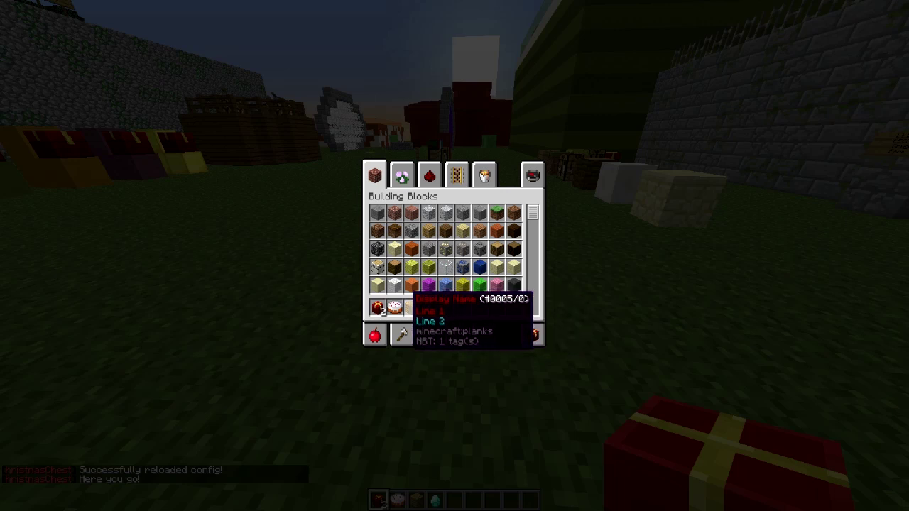
pyautogui.press('e')
# Open the Christmas Chest once more and add the cake reward to the hotbar.
pyautogui.press('w')
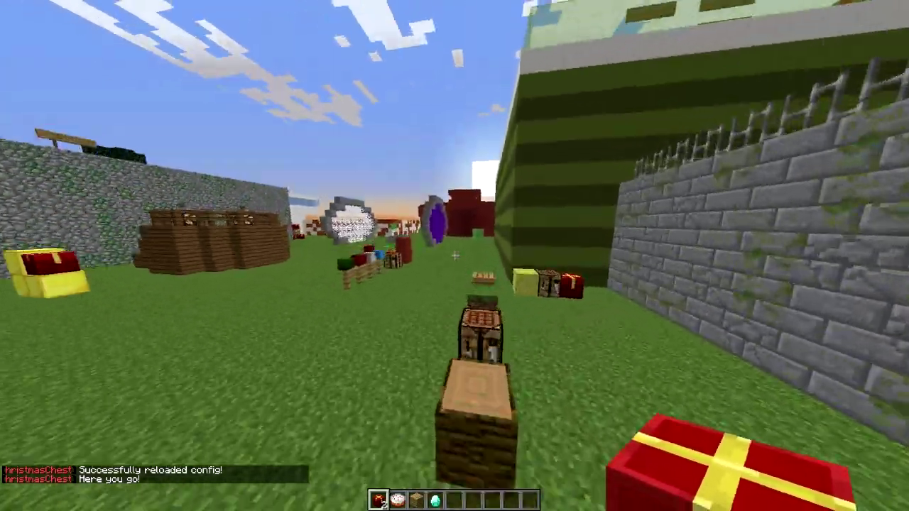
pyautogui.press('2')
pyautogui.press('e')
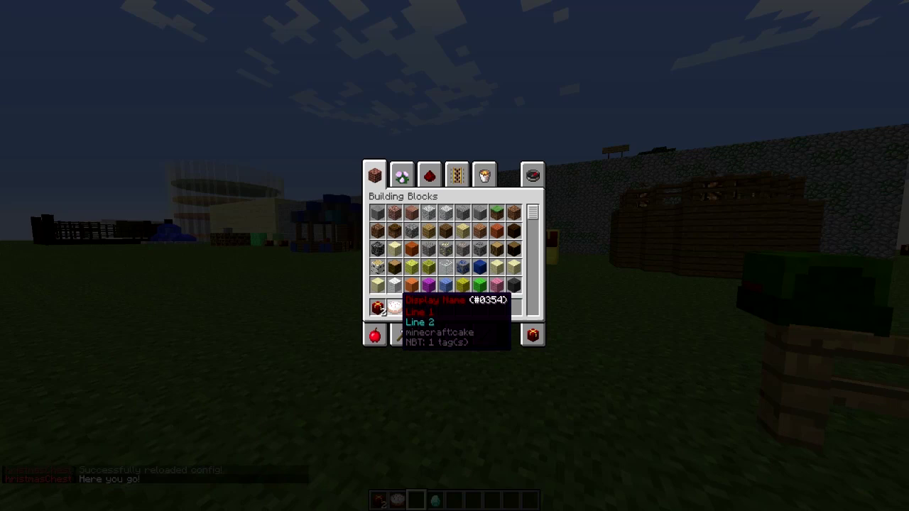
pyautogui.press('e')
pyautogui.press('1')
pyautogui.rightClick(455, 256)
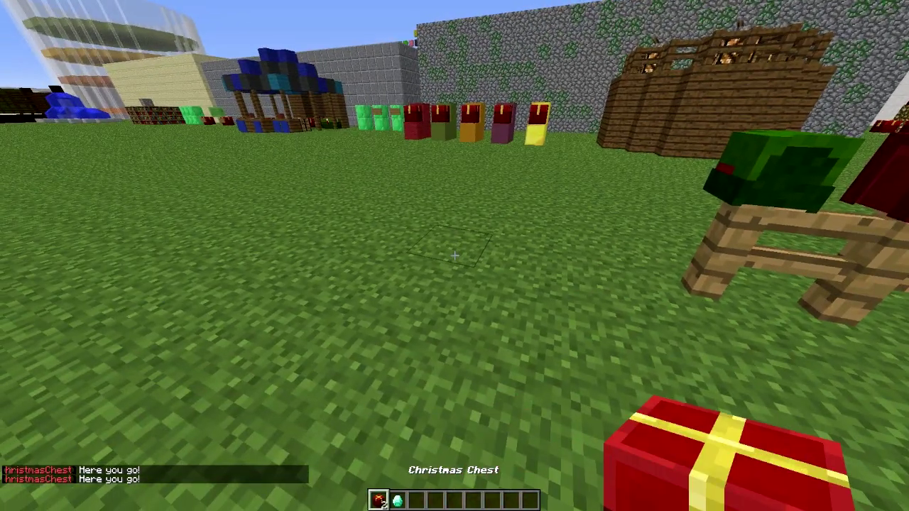
pyautogui.press('e')
pyautogui.press('e')
pyautogui.press('e')
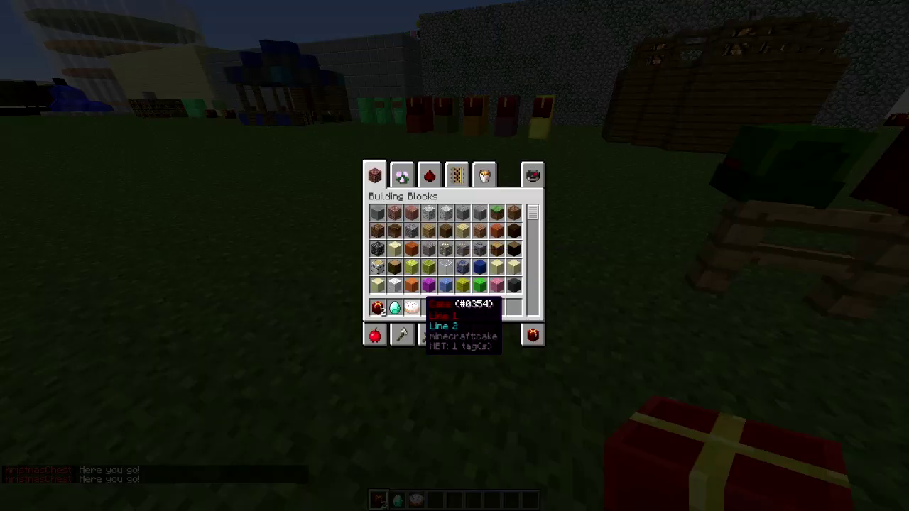
pyautogui.press('e')
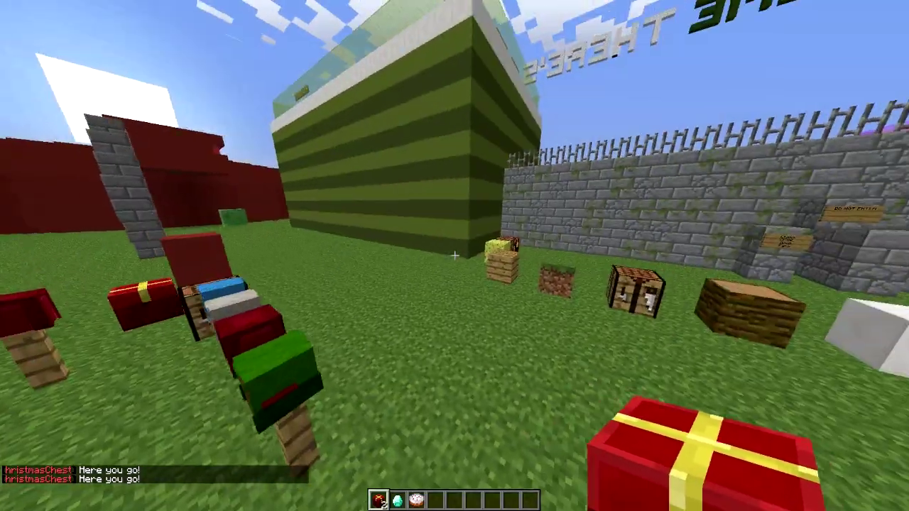
# Walk the showcase yard holding the diamond, then open ChristmasChest's config.yml in Notepad++.
pyautogui.press('2')
pyautogui.press('w')
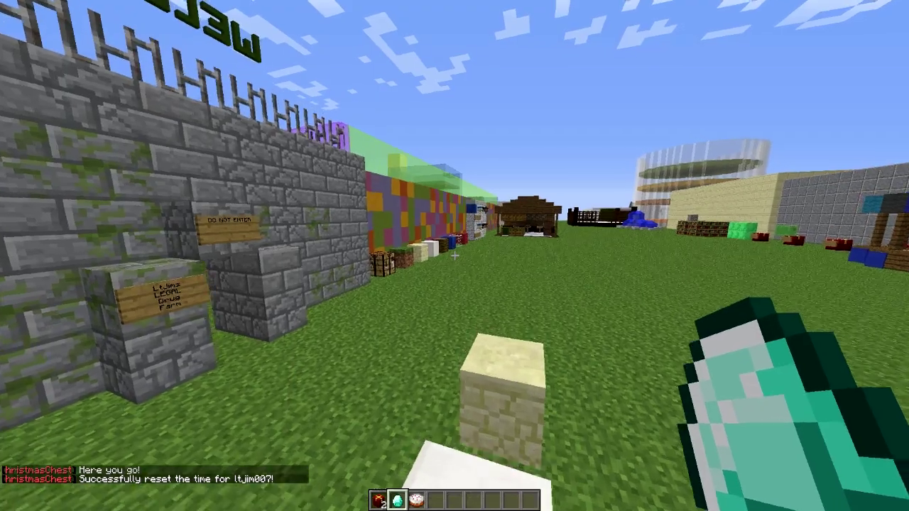
pyautogui.press('w')
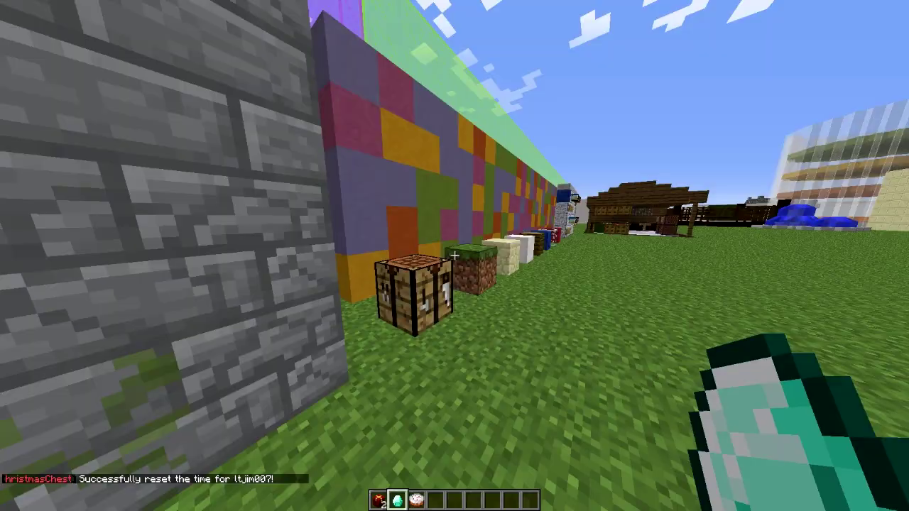
pyautogui.press('w')
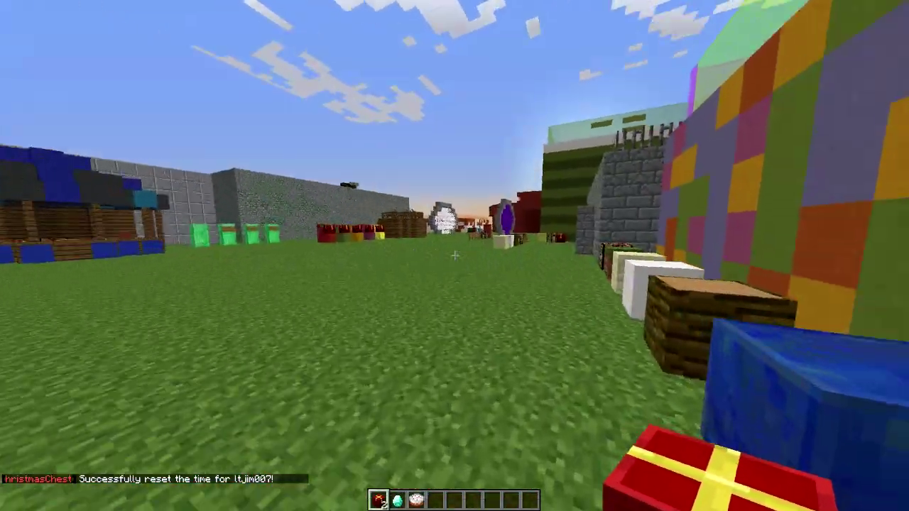
pyautogui.press('w')
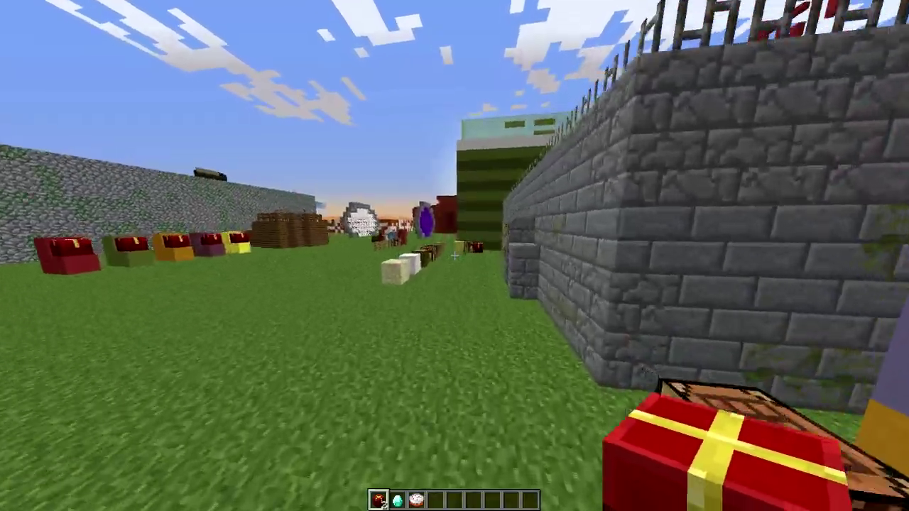
pyautogui.press('w')
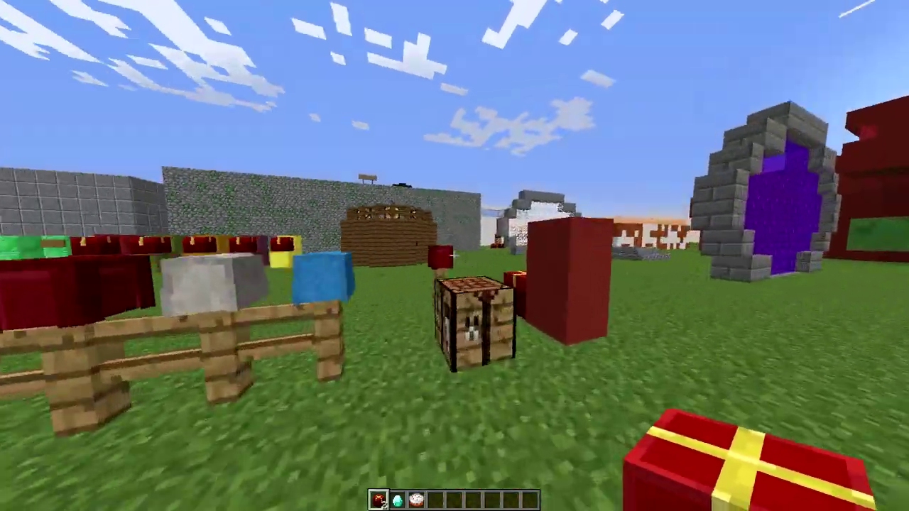
pyautogui.press('2')
pyautogui.press('w')
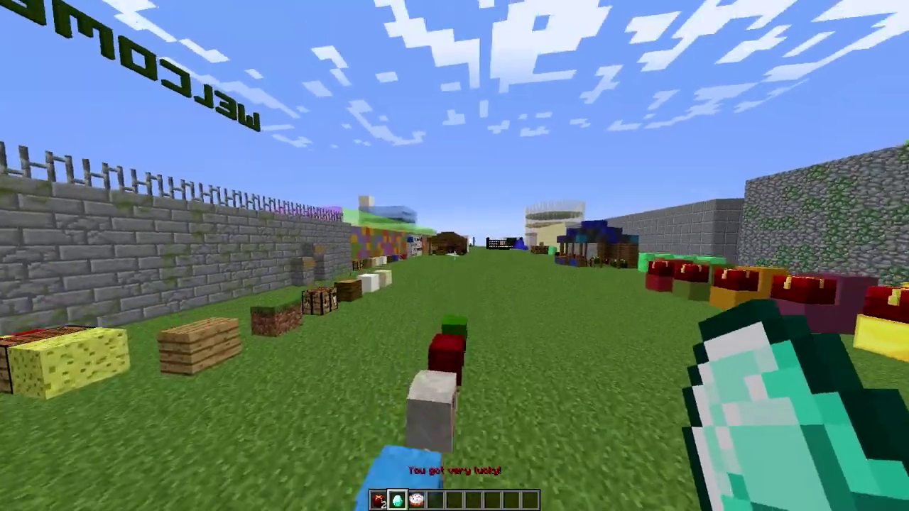
pyautogui.press('w')
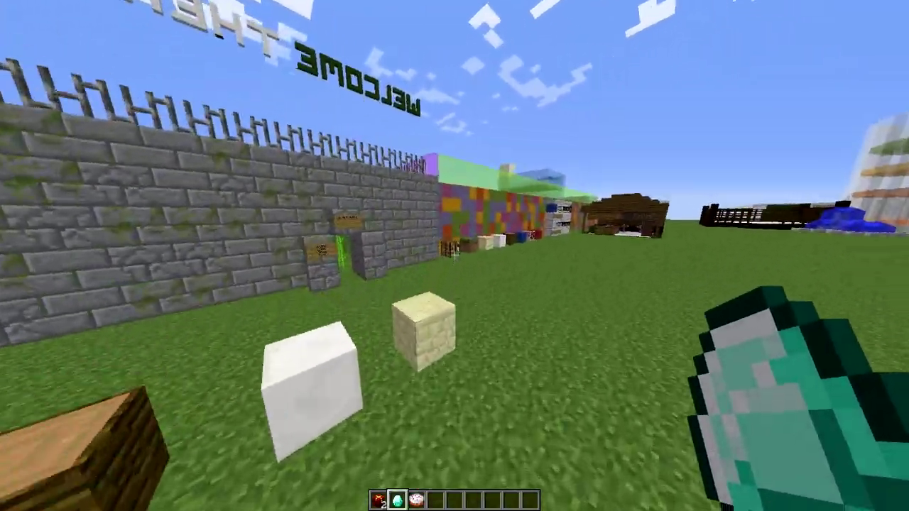
pyautogui.press('w')
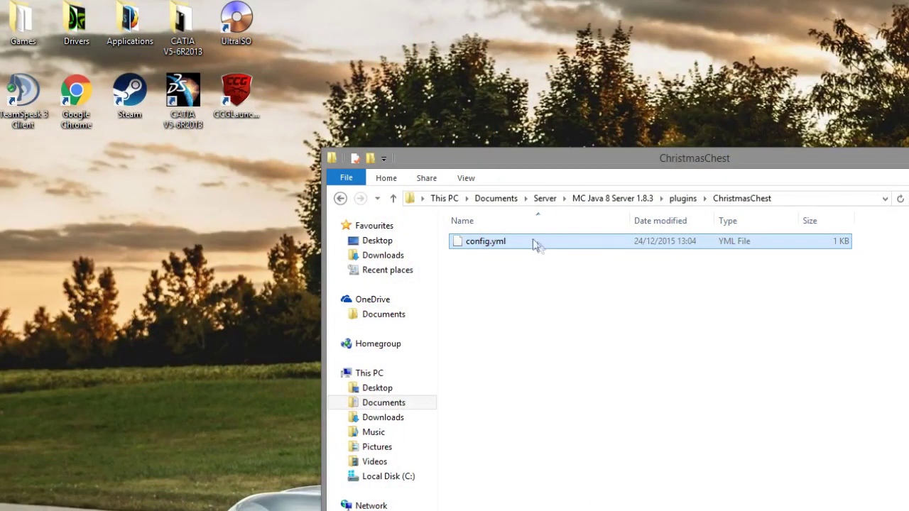
pyautogui.rightClick(509, 239)
pyautogui.click(522, 263)
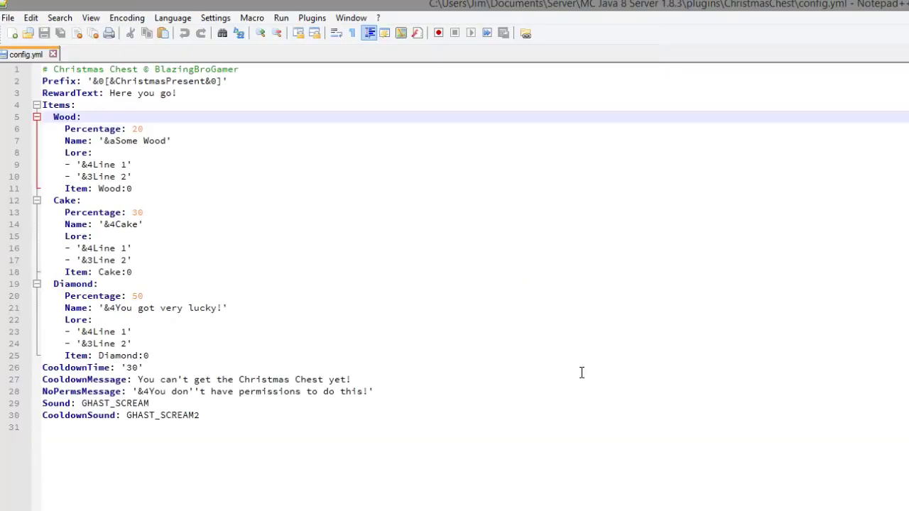
# Change both &0 colour codes in the Prefix line to &c.
pyautogui.moveTo(230, 81); pyautogui.dragTo(42, 69)
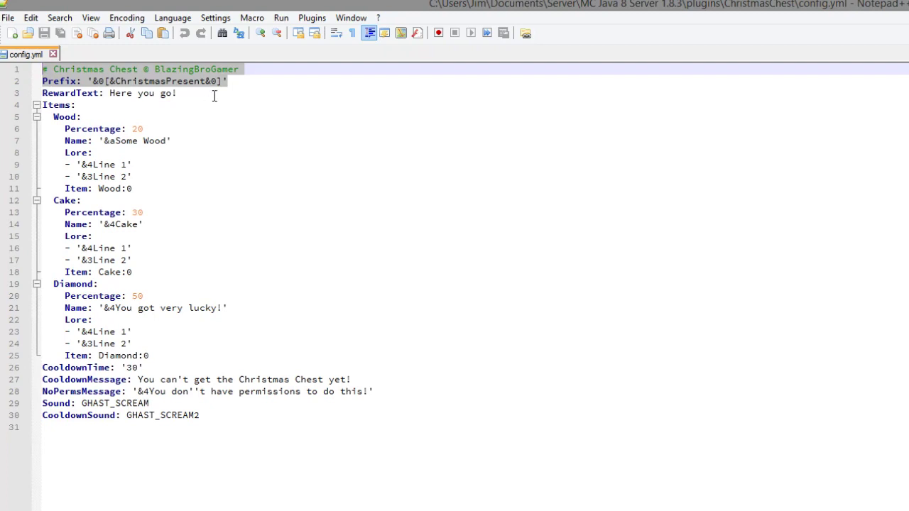
pyautogui.click(208, 93)
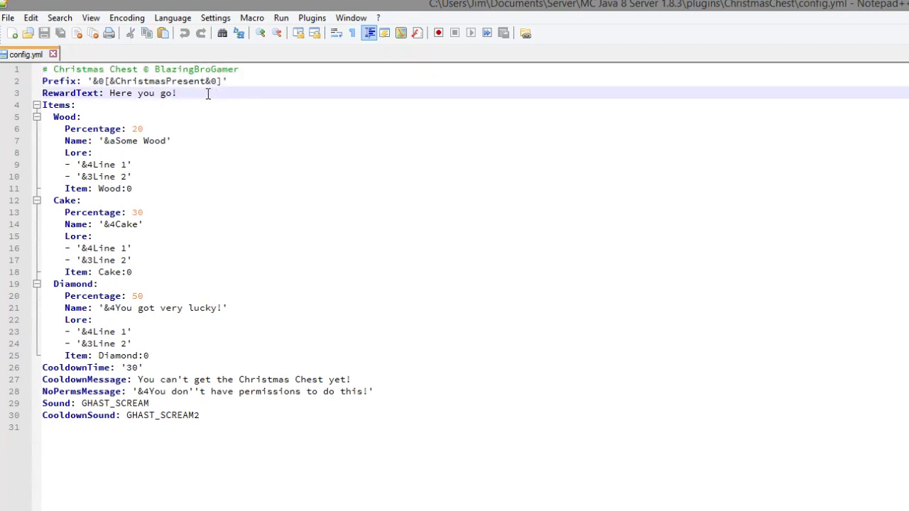
pyautogui.click(117, 81)
pyautogui.doubleClick(117, 81)
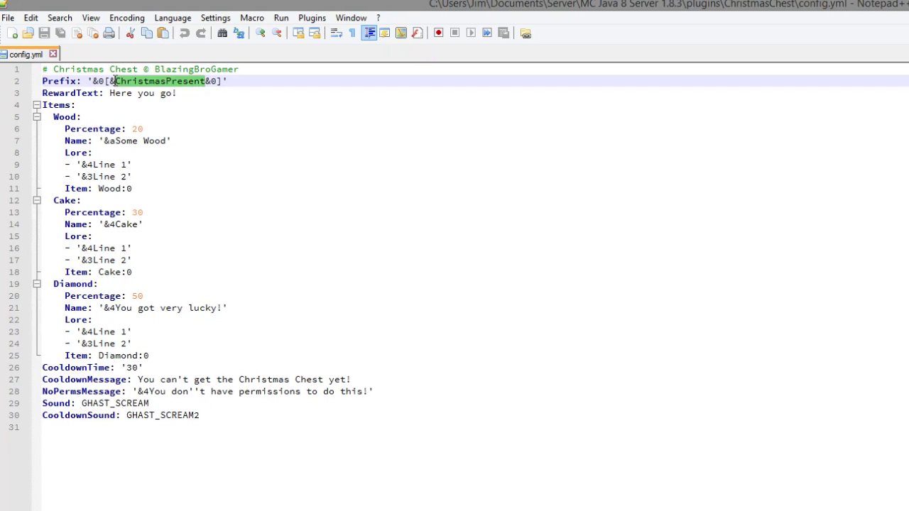
pyautogui.click(143, 118)
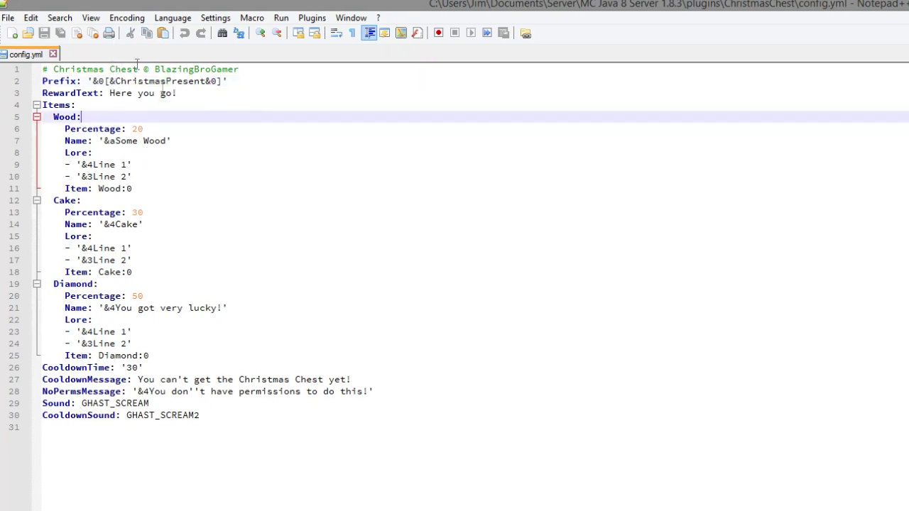
pyautogui.moveTo(150, 84)
pyautogui.mouseDown()
pyautogui.moveTo(164, 92)
pyautogui.moveTo(82, 102)
pyautogui.moveTo(134, 105)
pyautogui.moveTo(188, 88)
pyautogui.mouseUp()
pyautogui.click(187, 91)
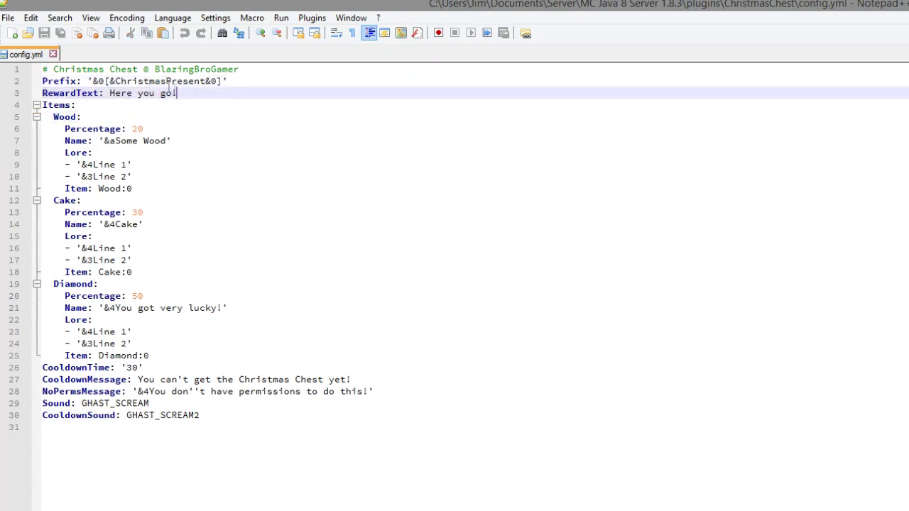
pyautogui.doubleClick(102, 81)
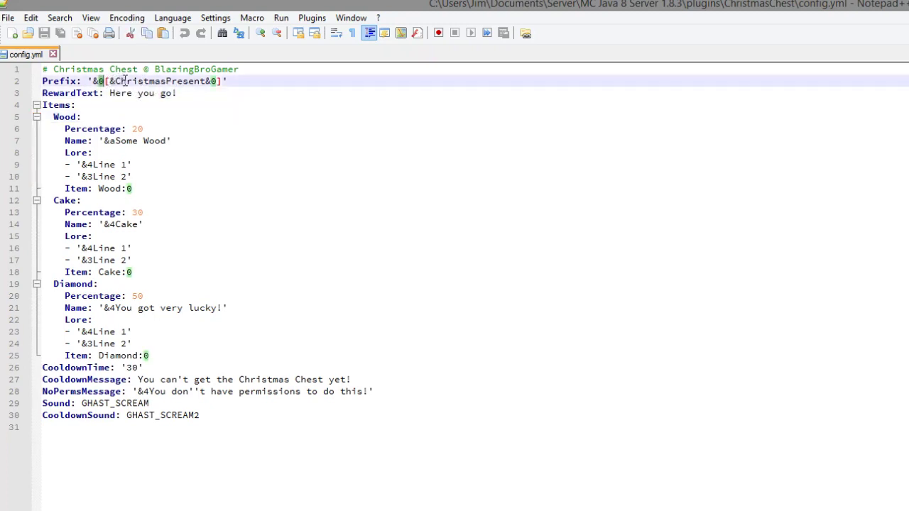
pyautogui.write('c')
pyautogui.doubleClick(214, 81)
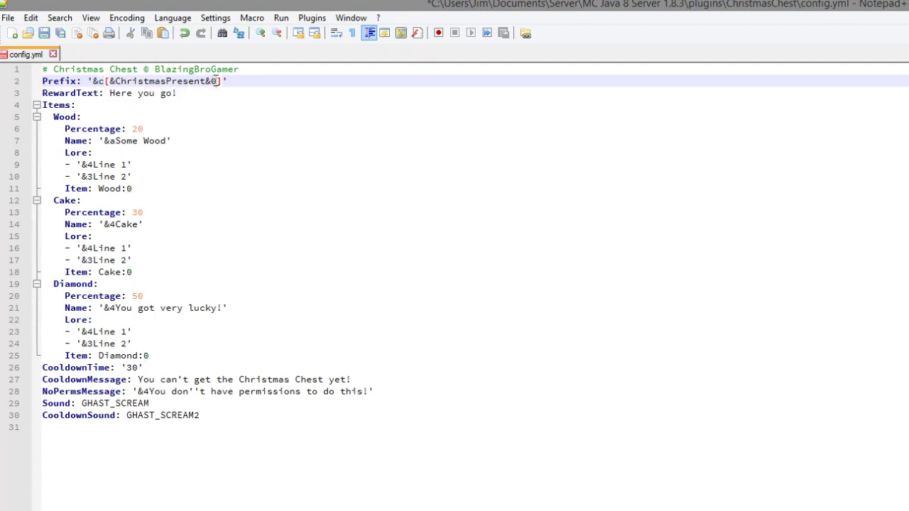
pyautogui.write('c')
# Insert &f before ChristmasPresent so the prefix reads '&c[&fChristmasPresent&c]'.
pyautogui.click(146, 117)
pyautogui.click(116, 81)
pyautogui.write('f')
pyautogui.click(173, 141)
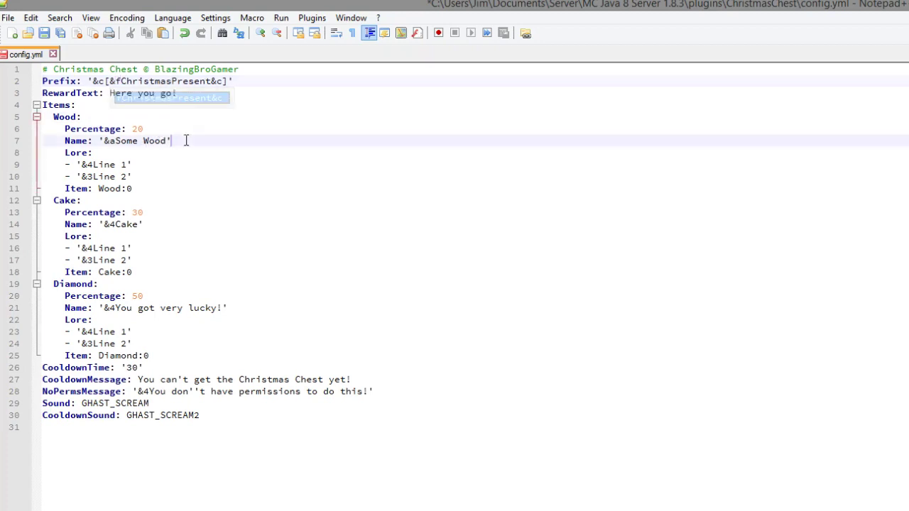
# Replace the reward text 'Here you go!' with 'Happy Christmas, enjoy your present!'.
pyautogui.moveTo(176, 93); pyautogui.dragTo(110, 93)
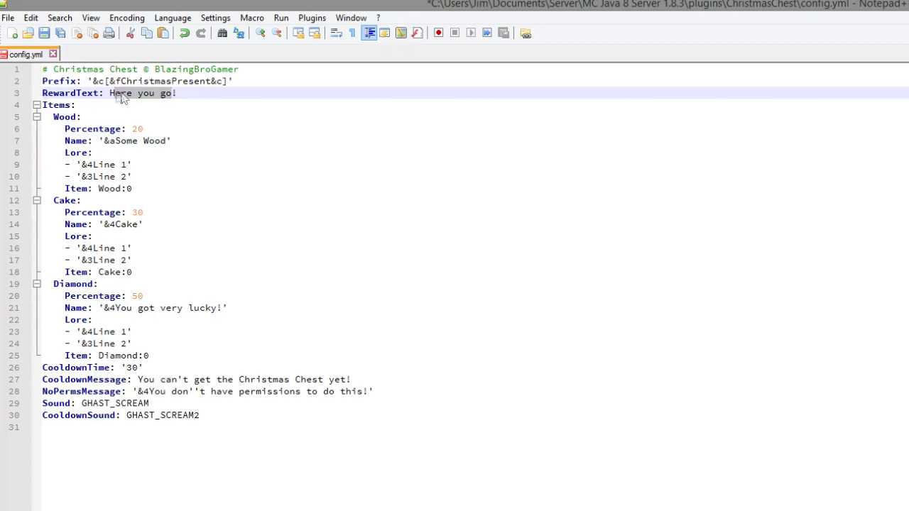
pyautogui.write('Happy ')
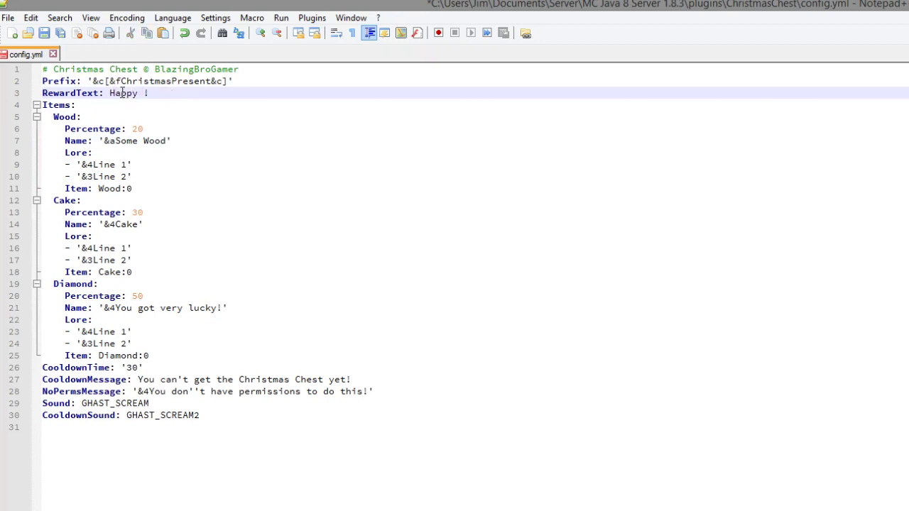
pyautogui.write('Christmas')
pyautogui.press('Escape')
pyautogui.write(', enjoy your ')
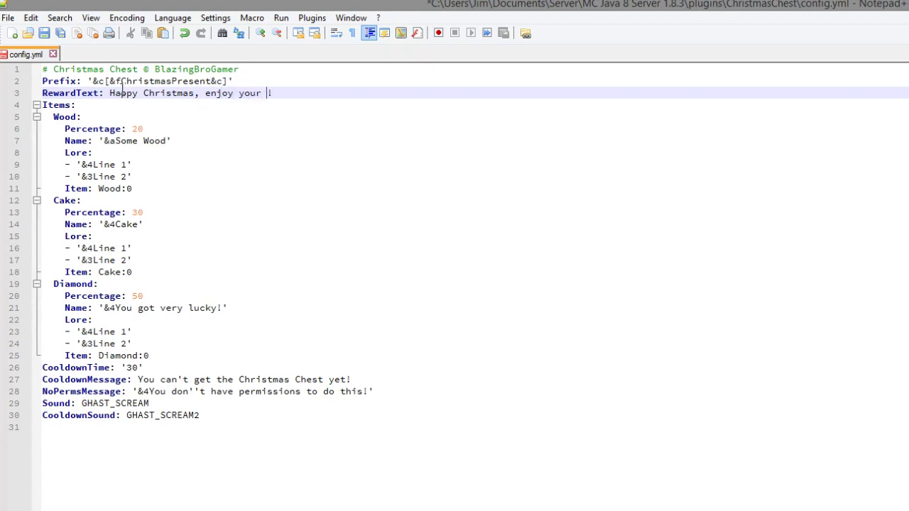
pyautogui.write('present')
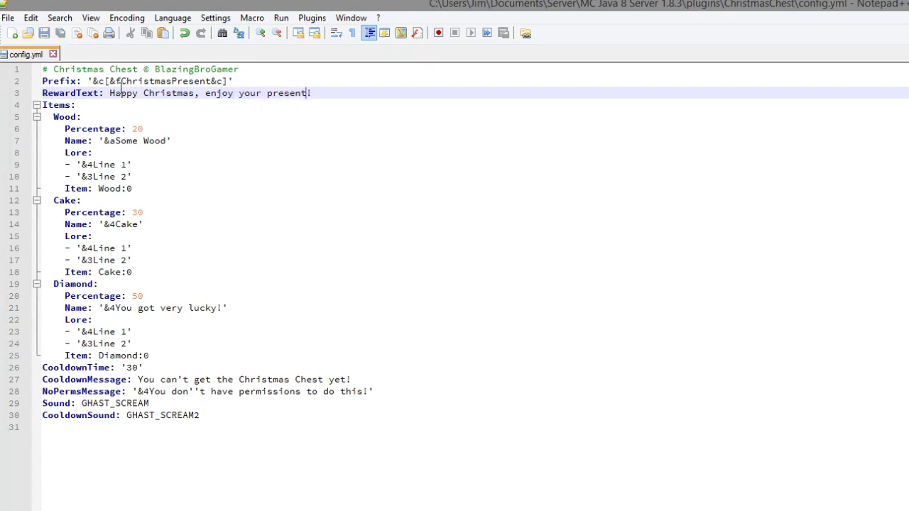
pyautogui.click(258, 162)
pyautogui.moveTo(320, 346)
pyautogui.mouseDown()
pyautogui.moveTo(42, 81)
pyautogui.moveTo(6, 134)
pyautogui.moveTo(3, 117)
pyautogui.mouseUp()
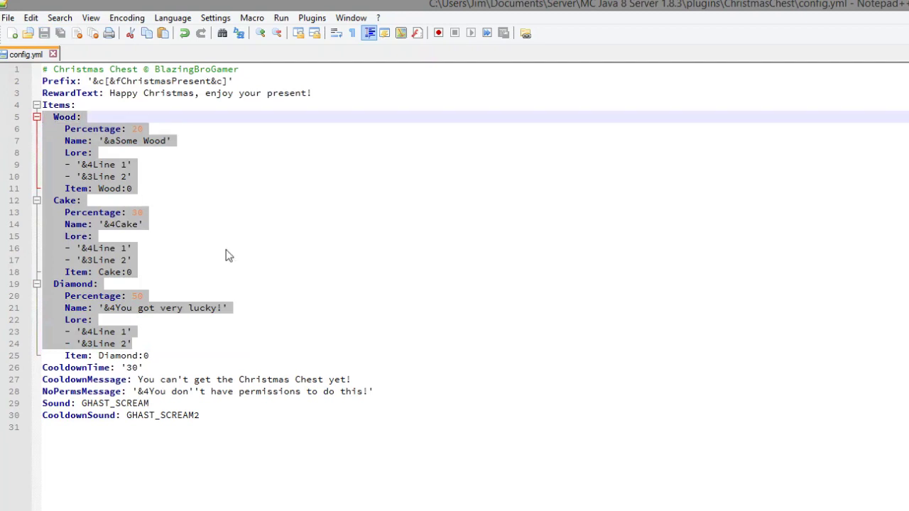
# Duplicate the Cake item block directly below the original entry.
pyautogui.click(261, 357)
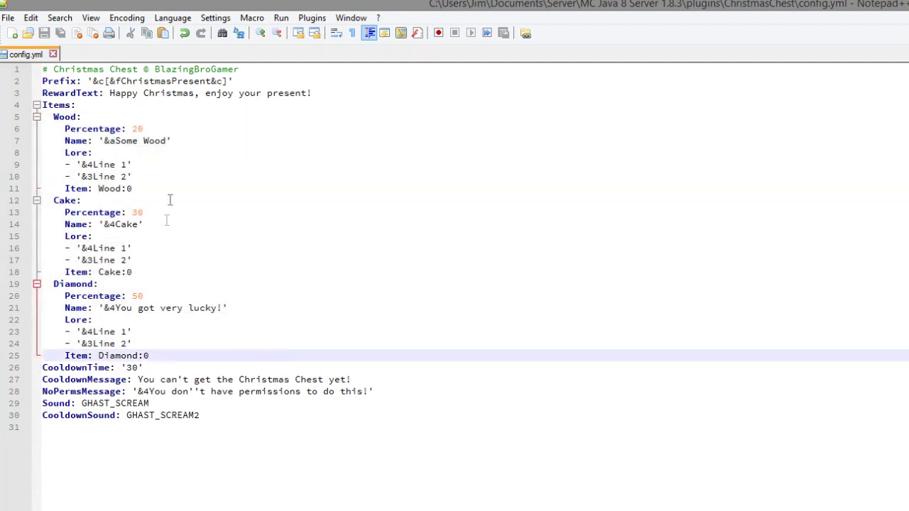
pyautogui.moveTo(157, 175)
pyautogui.mouseDown()
pyautogui.moveTo(165, 186)
pyautogui.moveTo(196, 189)
pyautogui.moveTo(233, 175)
pyautogui.mouseUp()
pyautogui.click(190, 175)
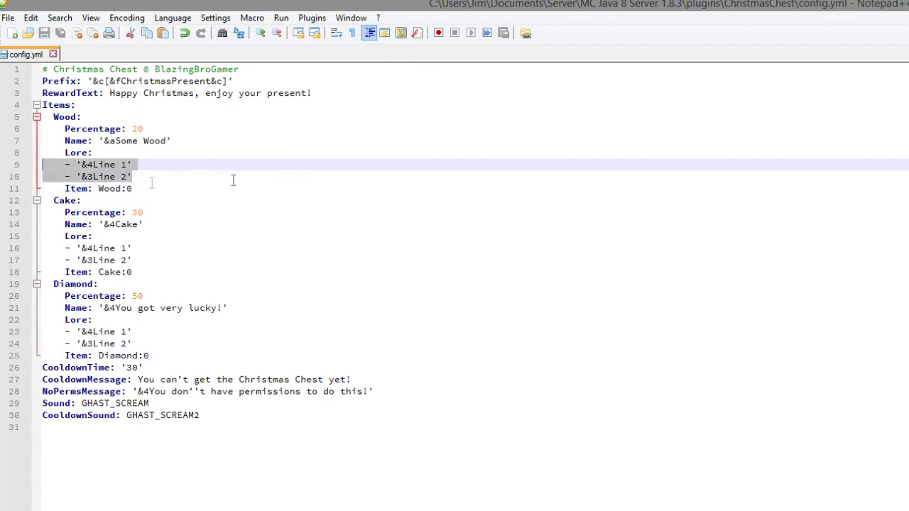
pyautogui.click(279, 173)
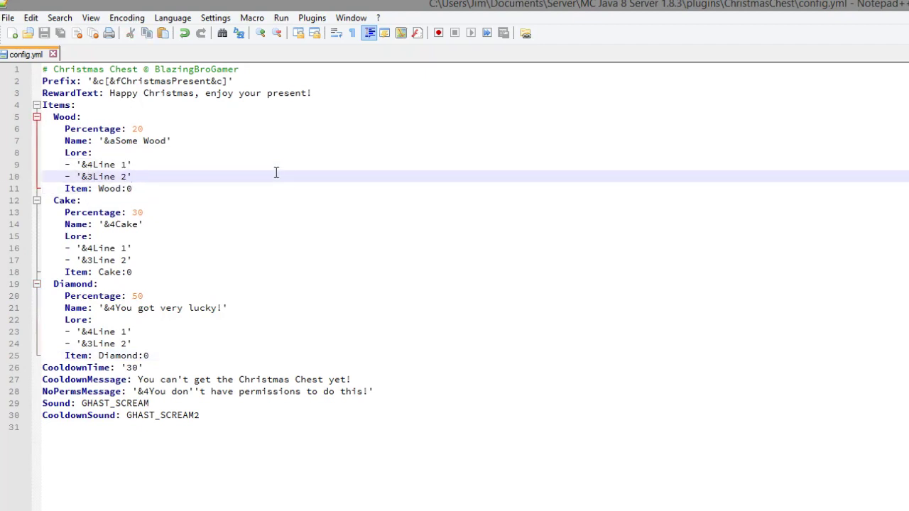
pyautogui.moveTo(159, 132); pyautogui.dragTo(75, 118)
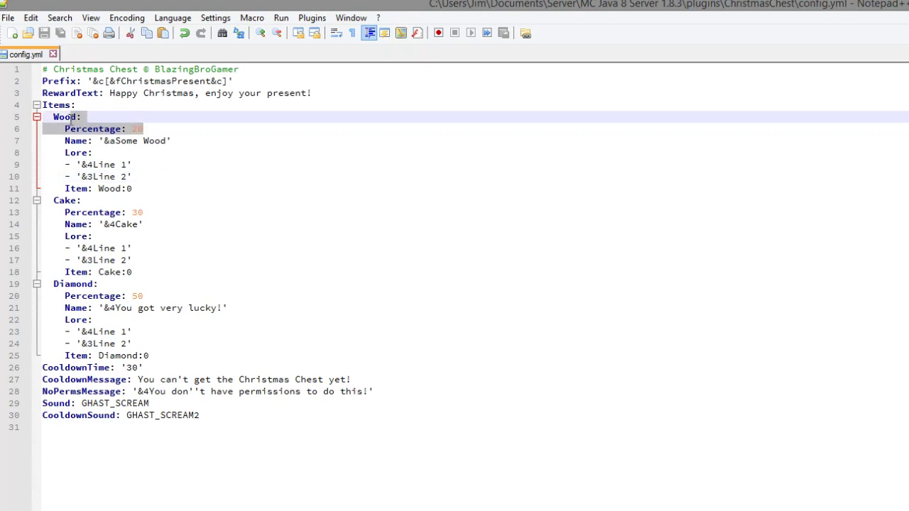
pyautogui.click(235, 250)
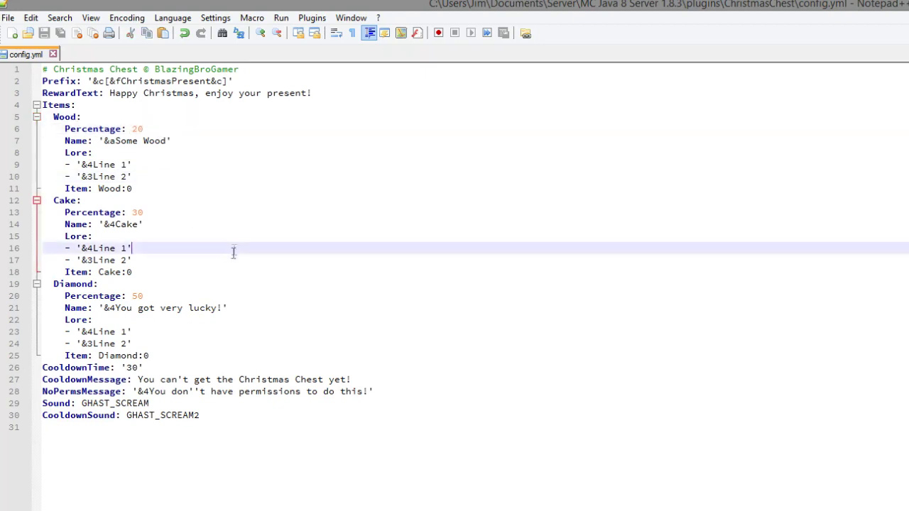
pyautogui.moveTo(150, 271)
pyautogui.mouseDown()
pyautogui.moveTo(44, 224)
pyautogui.moveTo(43, 202)
pyautogui.mouseUp()
pyautogui.hotkey('ctrl', 'c')
pyautogui.click(156, 271)
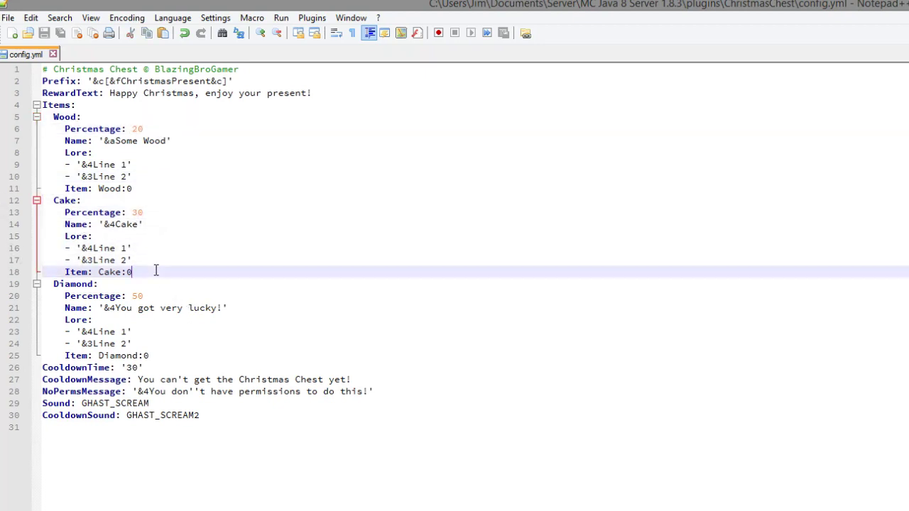
pyautogui.press('Return')
pyautogui.hotkey('ctrl', 'v')
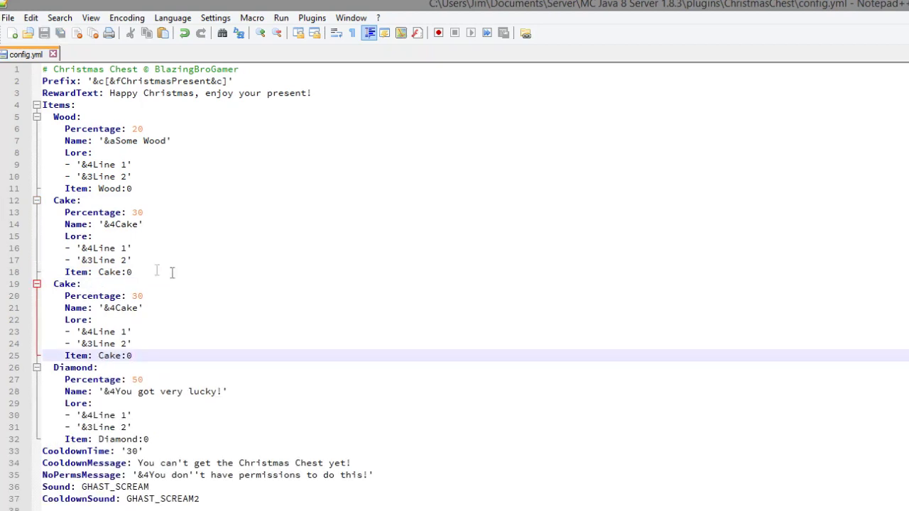
# Rename the copied entry's heading to Coal and save config.yml.
pyautogui.doubleClick(63, 284)
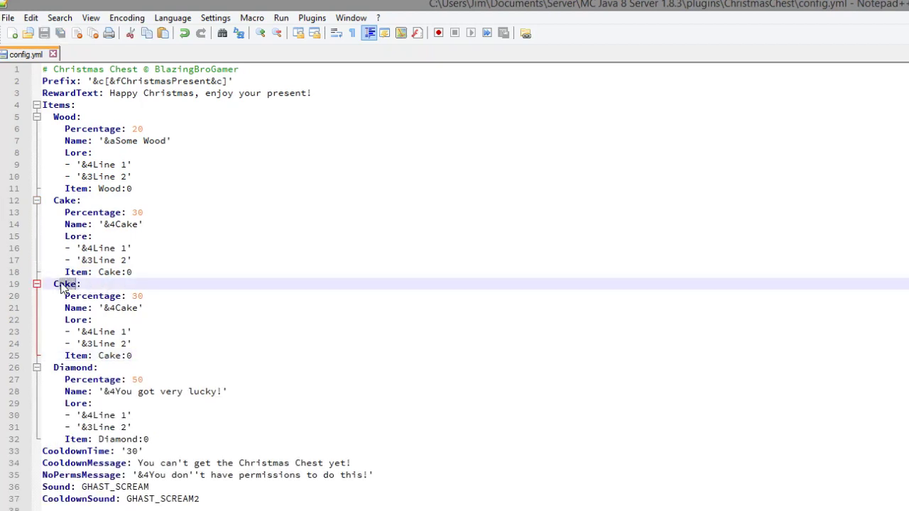
pyautogui.write('Coal')
pyautogui.hotkey('ctrl', 's')
pyautogui.click(136, 331)
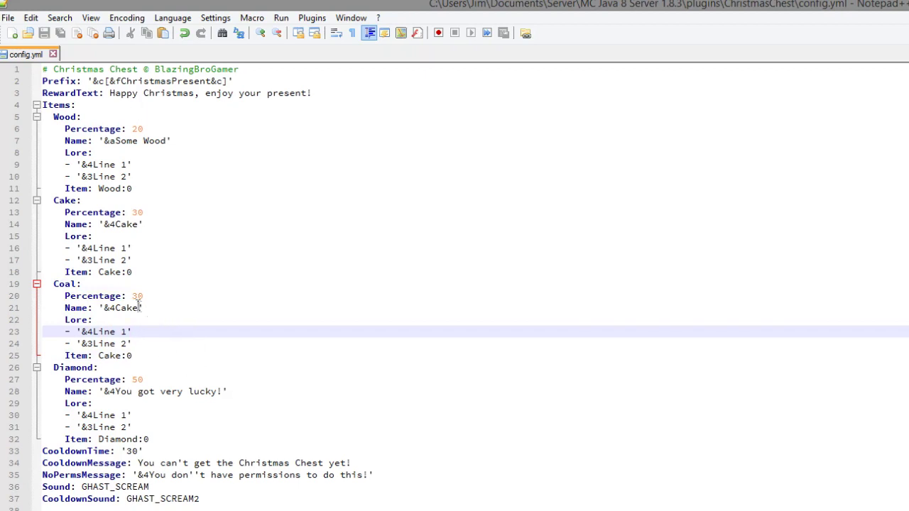
pyautogui.moveTo(139, 308); pyautogui.dragTo(110, 310)
# Change the Coal item's Name to '&0&lYou have been very naughty!'.
pyautogui.press('BackSpace')
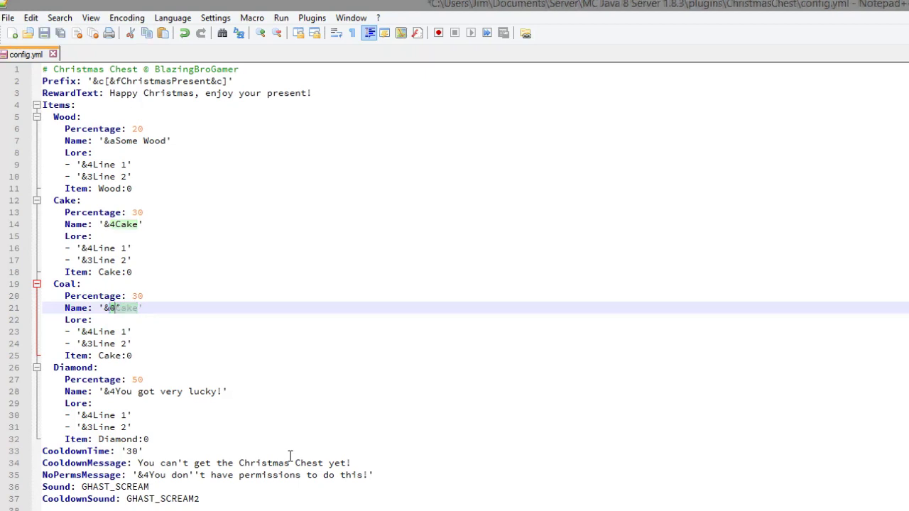
pyautogui.write('0')
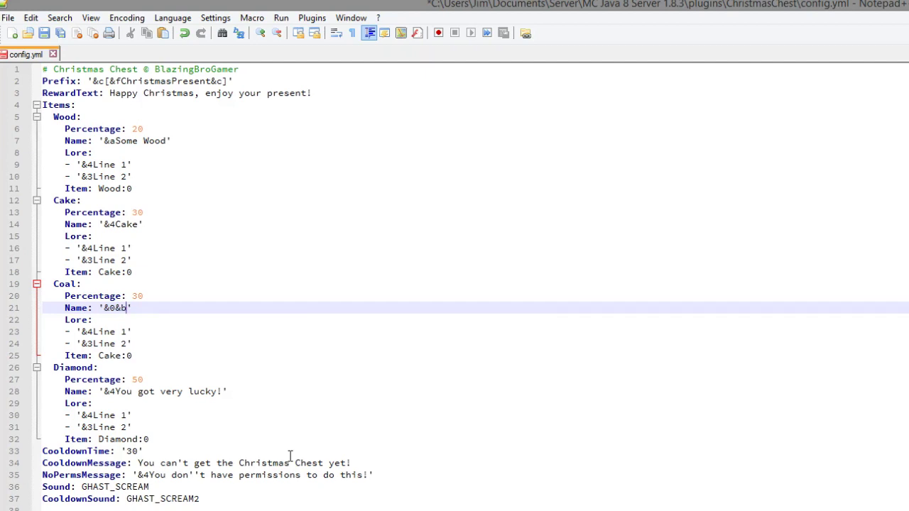
pyautogui.write('l')
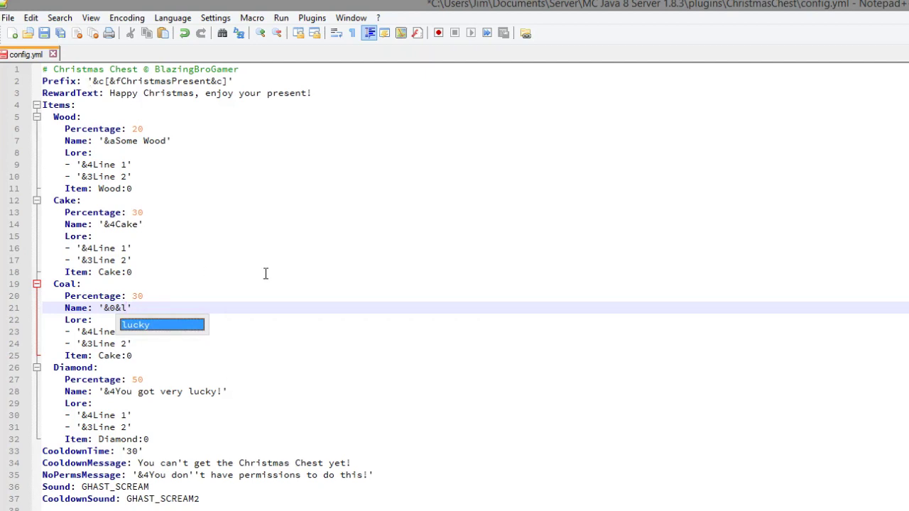
pyautogui.write('You have vbe')
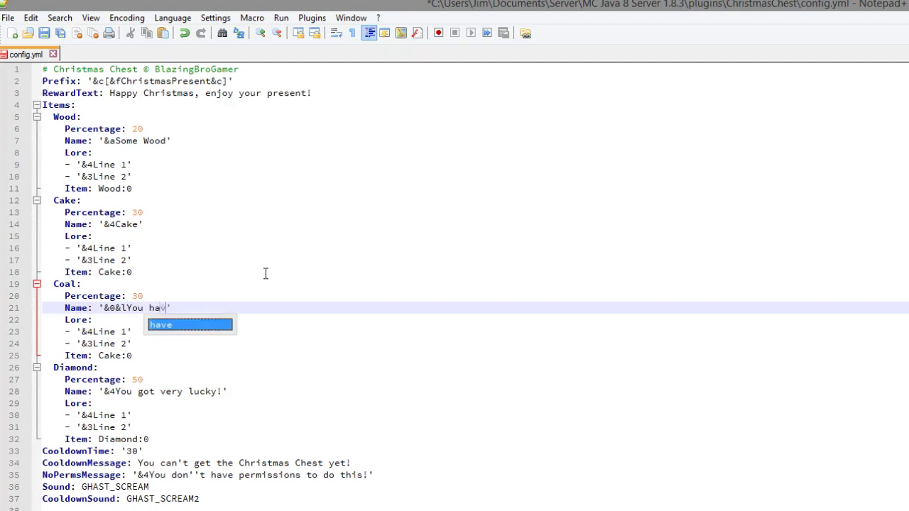
pyautogui.press('BackSpace')
pyautogui.write('been q')
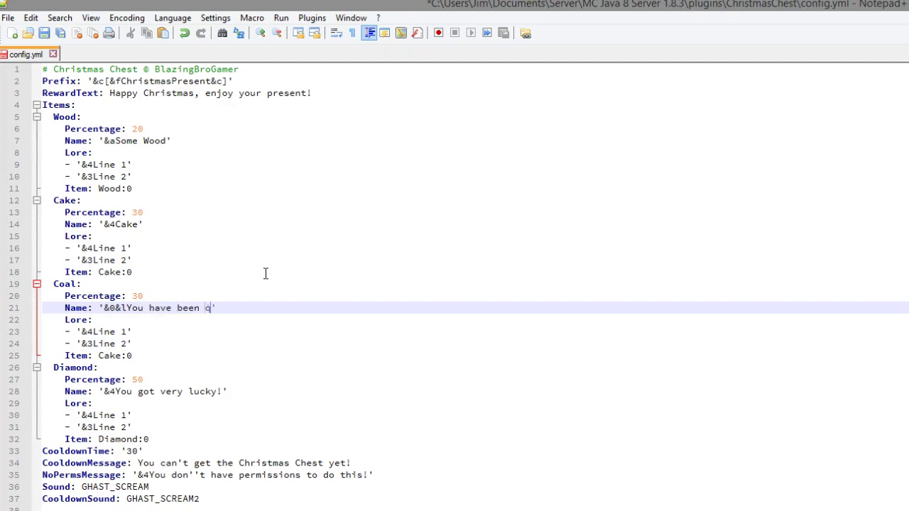
pyautogui.write('uite the naught')
pyautogui.write('y boy')
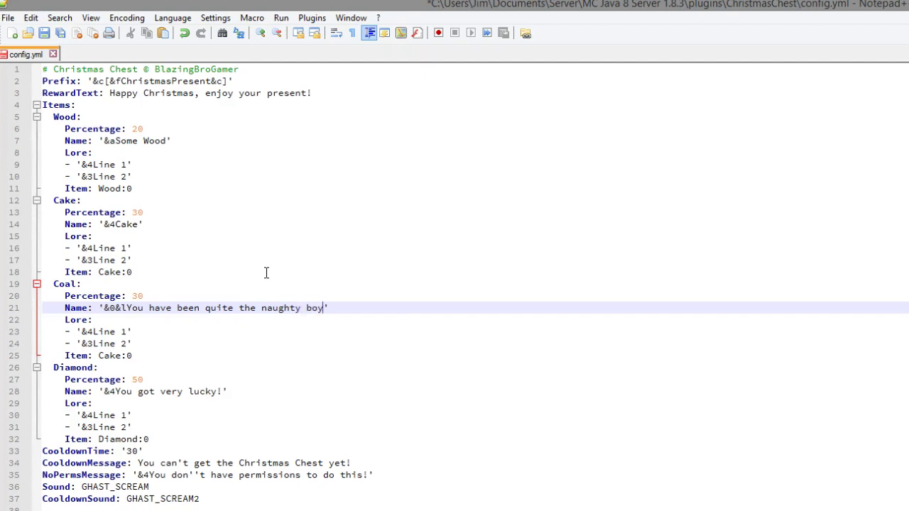
pyautogui.press('BackSpace')
pyautogui.press('BackSpace')
pyautogui.press('BackSpace')
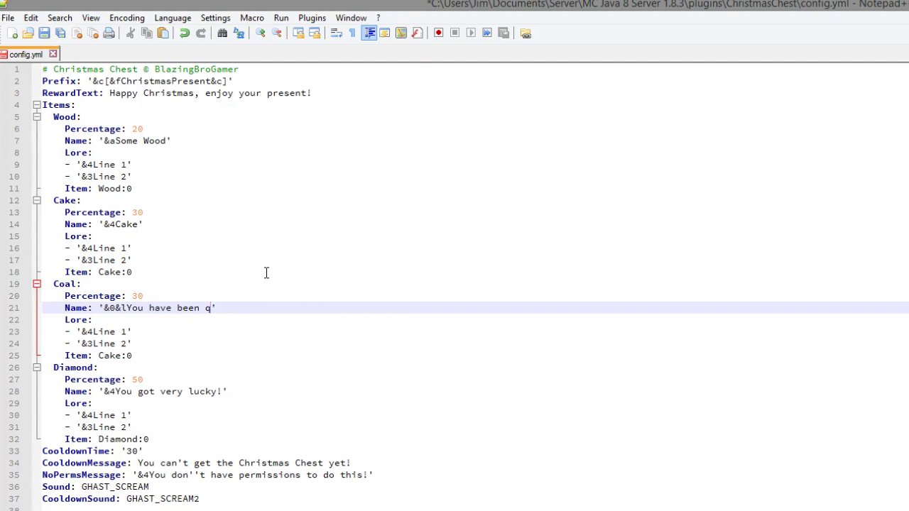
pyautogui.write('very naughtly')
# Delete the Coal lore text, leaving one empty lore line, and save config.yml.
pyautogui.moveTo(127, 332); pyautogui.dragTo(93, 331)
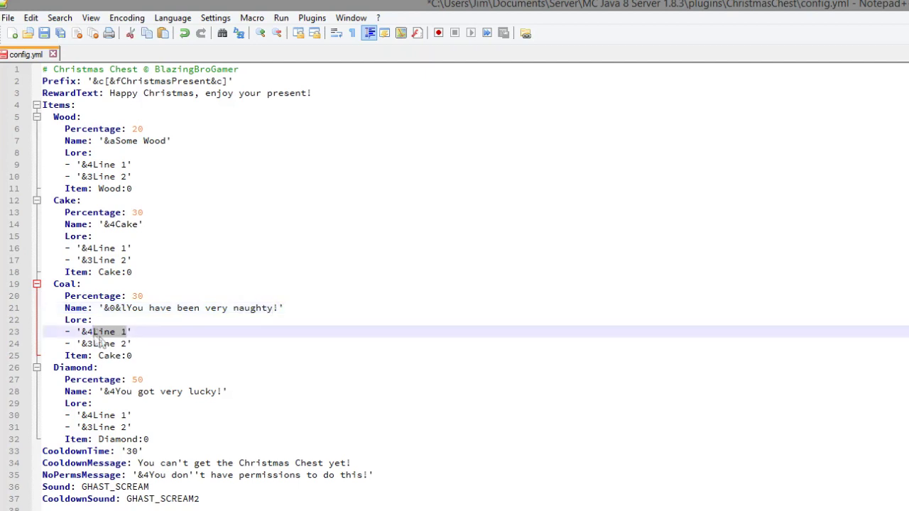
pyautogui.click(150, 335)
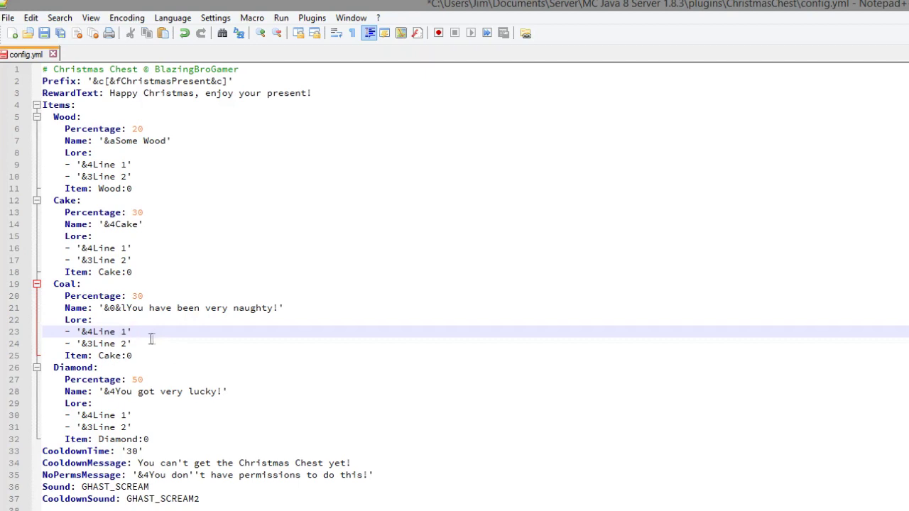
pyautogui.moveTo(145, 345); pyautogui.dragTo(14, 340)
pyautogui.press('BackSpace')
pyautogui.press('BackSpace')
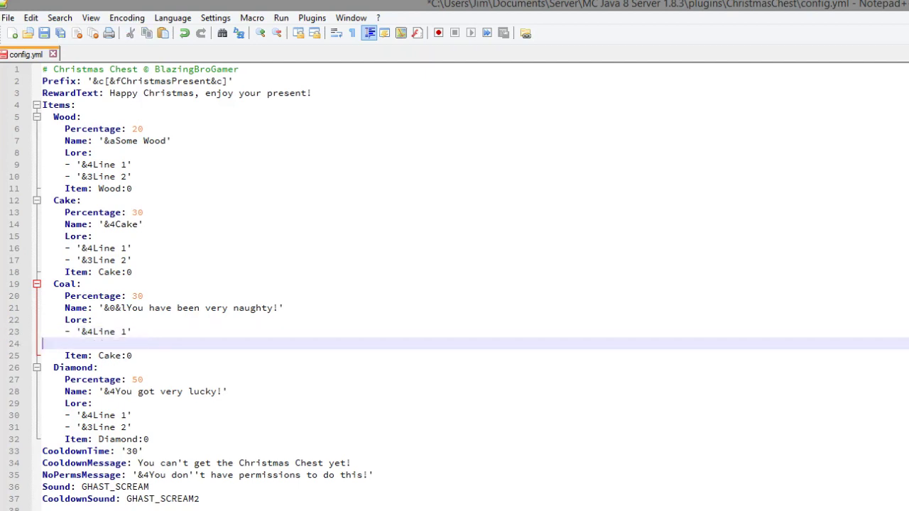
pyautogui.moveTo(127, 332)
pyautogui.mouseDown()
pyautogui.moveTo(81, 332)
pyautogui.moveTo(100, 344)
pyautogui.mouseUp()
pyautogui.press('BackSpace')
pyautogui.hotkey('ctrl', 's')
pyautogui.click(145, 343)
# Set the entry's Item to Coal:0 and lower its percentage from 30 to 10.
pyautogui.write('Coal')
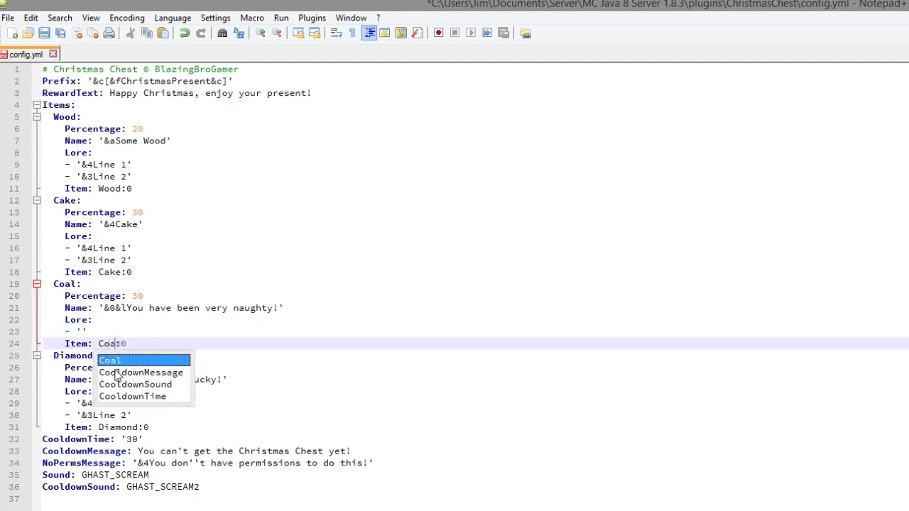
pyautogui.click(140, 346)
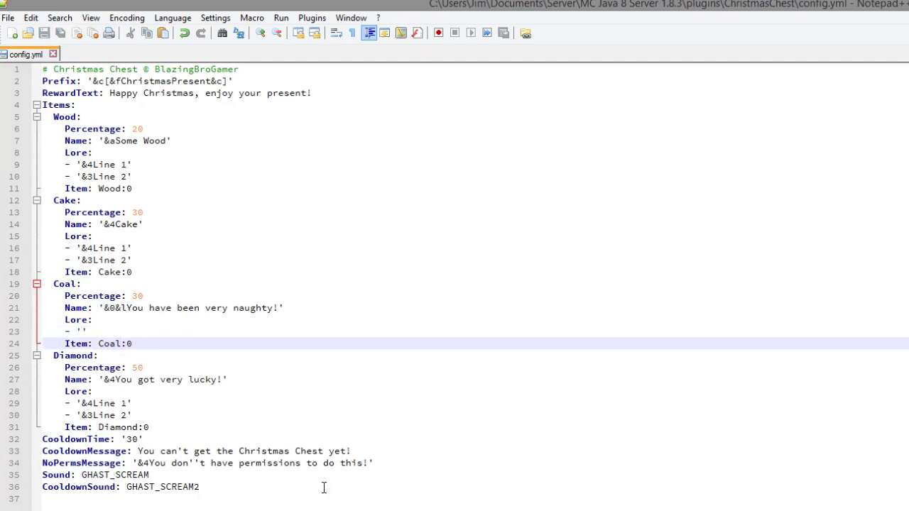
pyautogui.moveTo(324, 487); pyautogui.dragTo(43, 165)
pyautogui.click(239, 348)
pyautogui.click(142, 296)
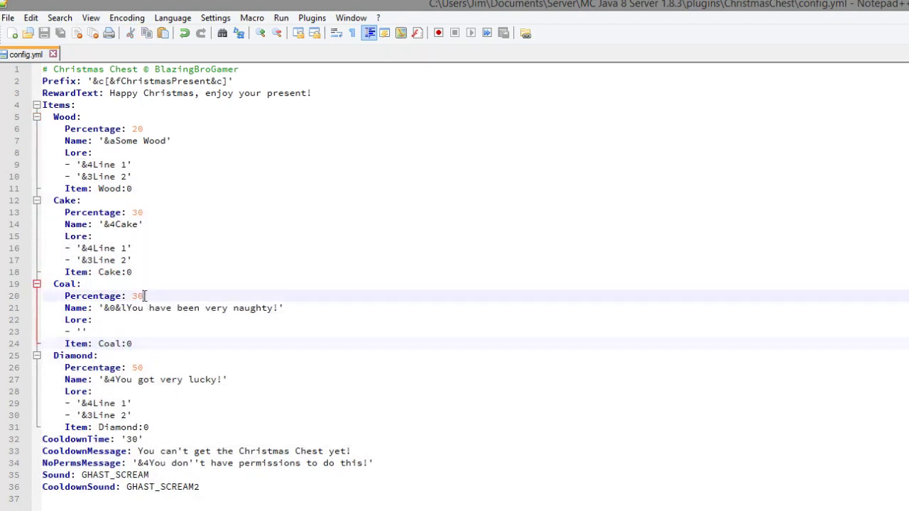
pyautogui.doubleClick(139, 296)
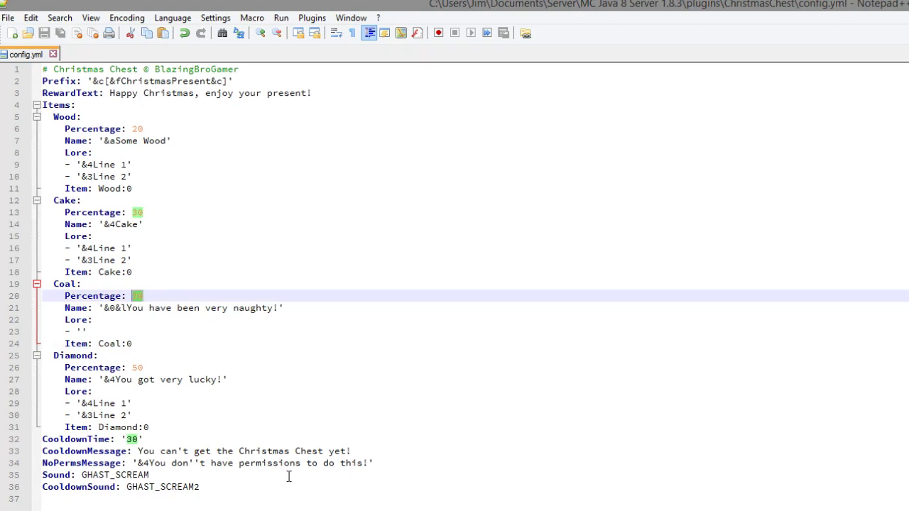
pyautogui.press('BackSpace')
pyautogui.write('10')
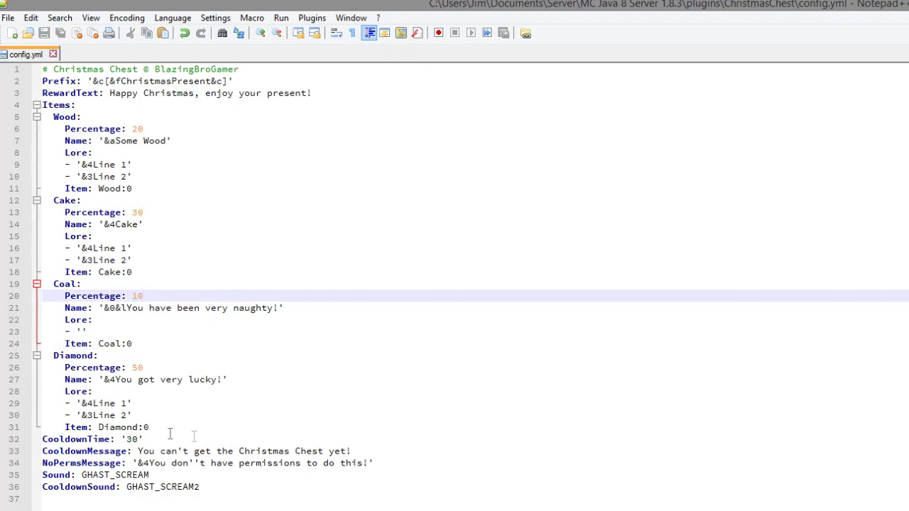
# Change CooldownTime from 30 to 1000 and save config.yml.
pyautogui.click(168, 429)
pyautogui.click(170, 439)
pyautogui.click(192, 451)
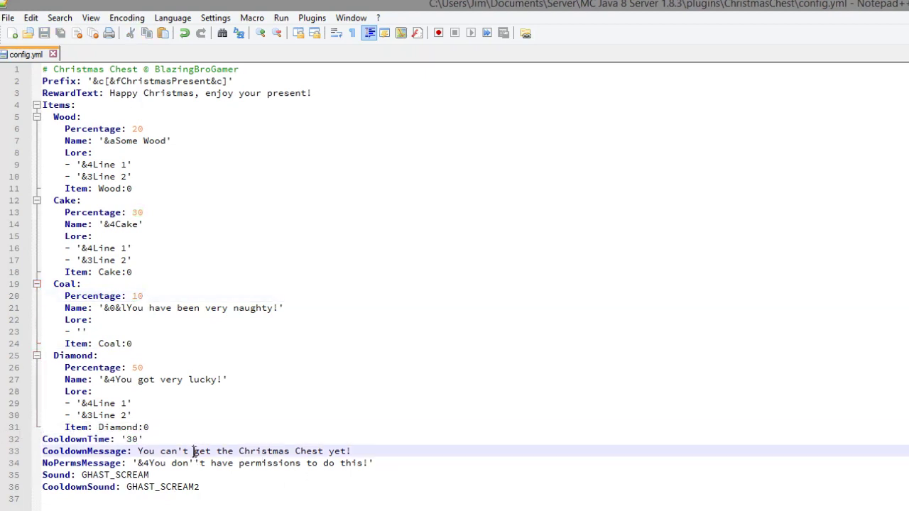
pyautogui.click(132, 439)
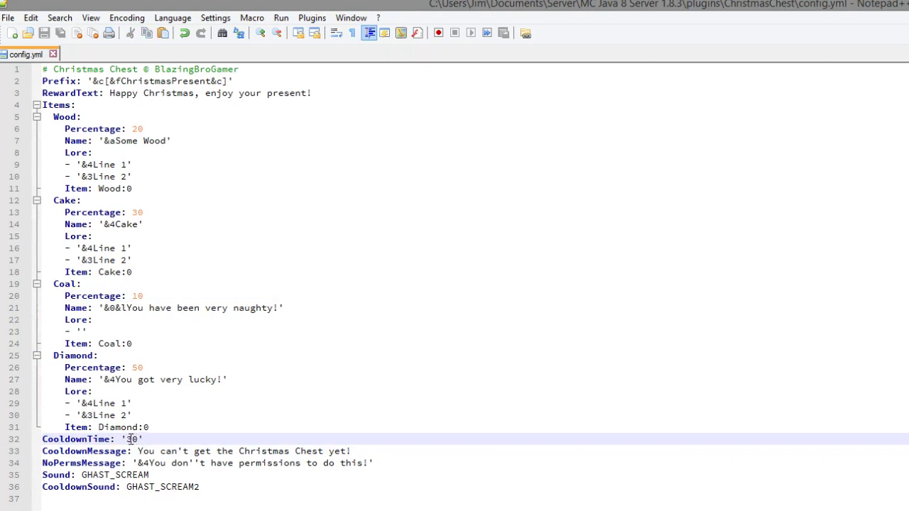
pyautogui.doubleClick(131, 438)
pyautogui.write('10000')
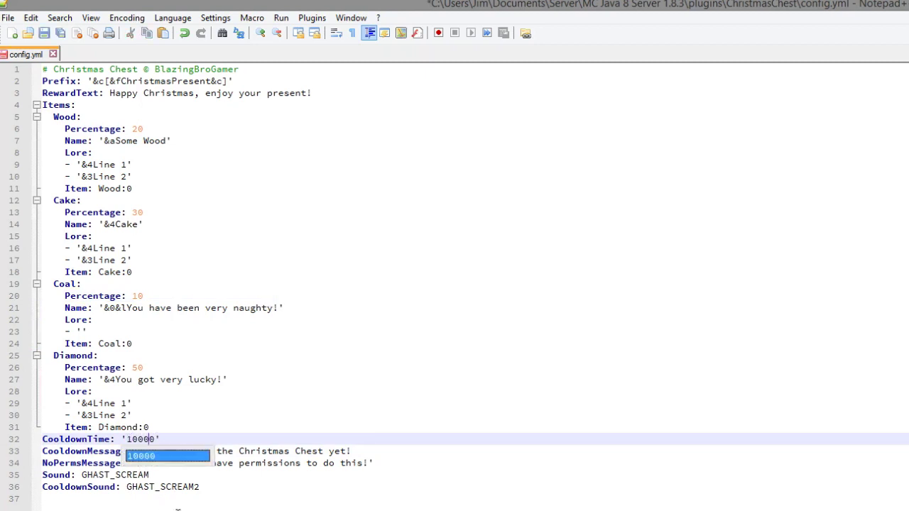
pyautogui.press('BackSpace')
pyautogui.hotkey('ctrl', 's')
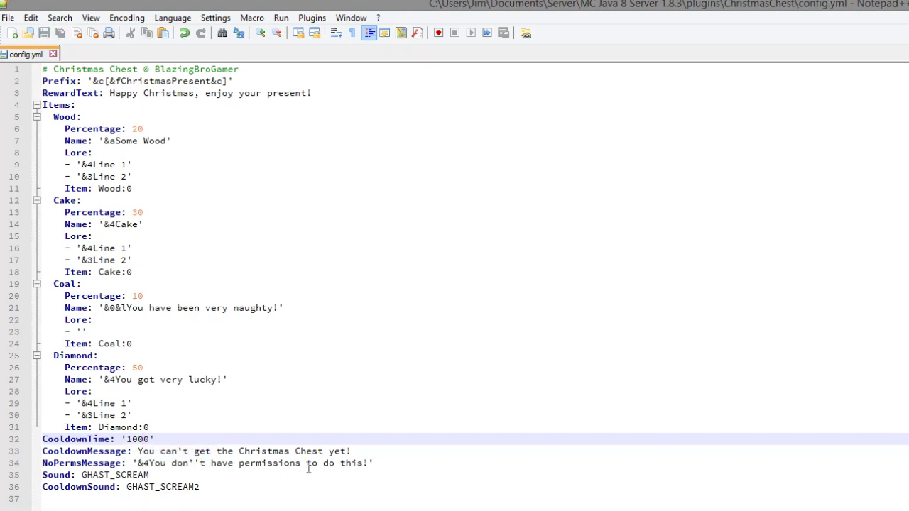
pyautogui.moveTo(227, 485); pyautogui.dragTo(4, 474)
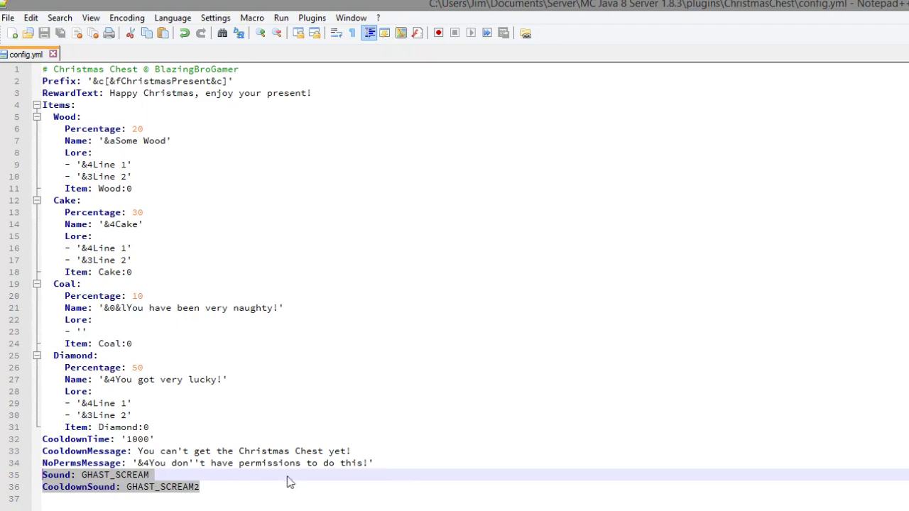
pyautogui.click(233, 274)
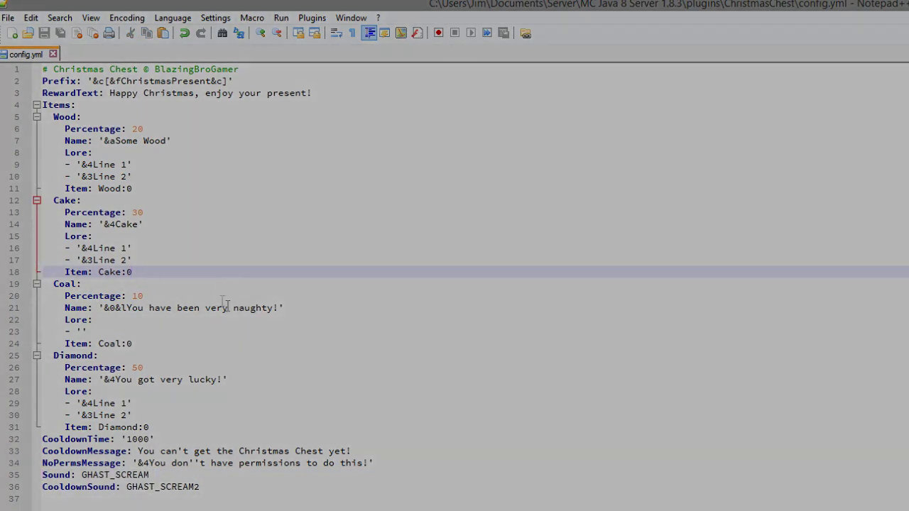